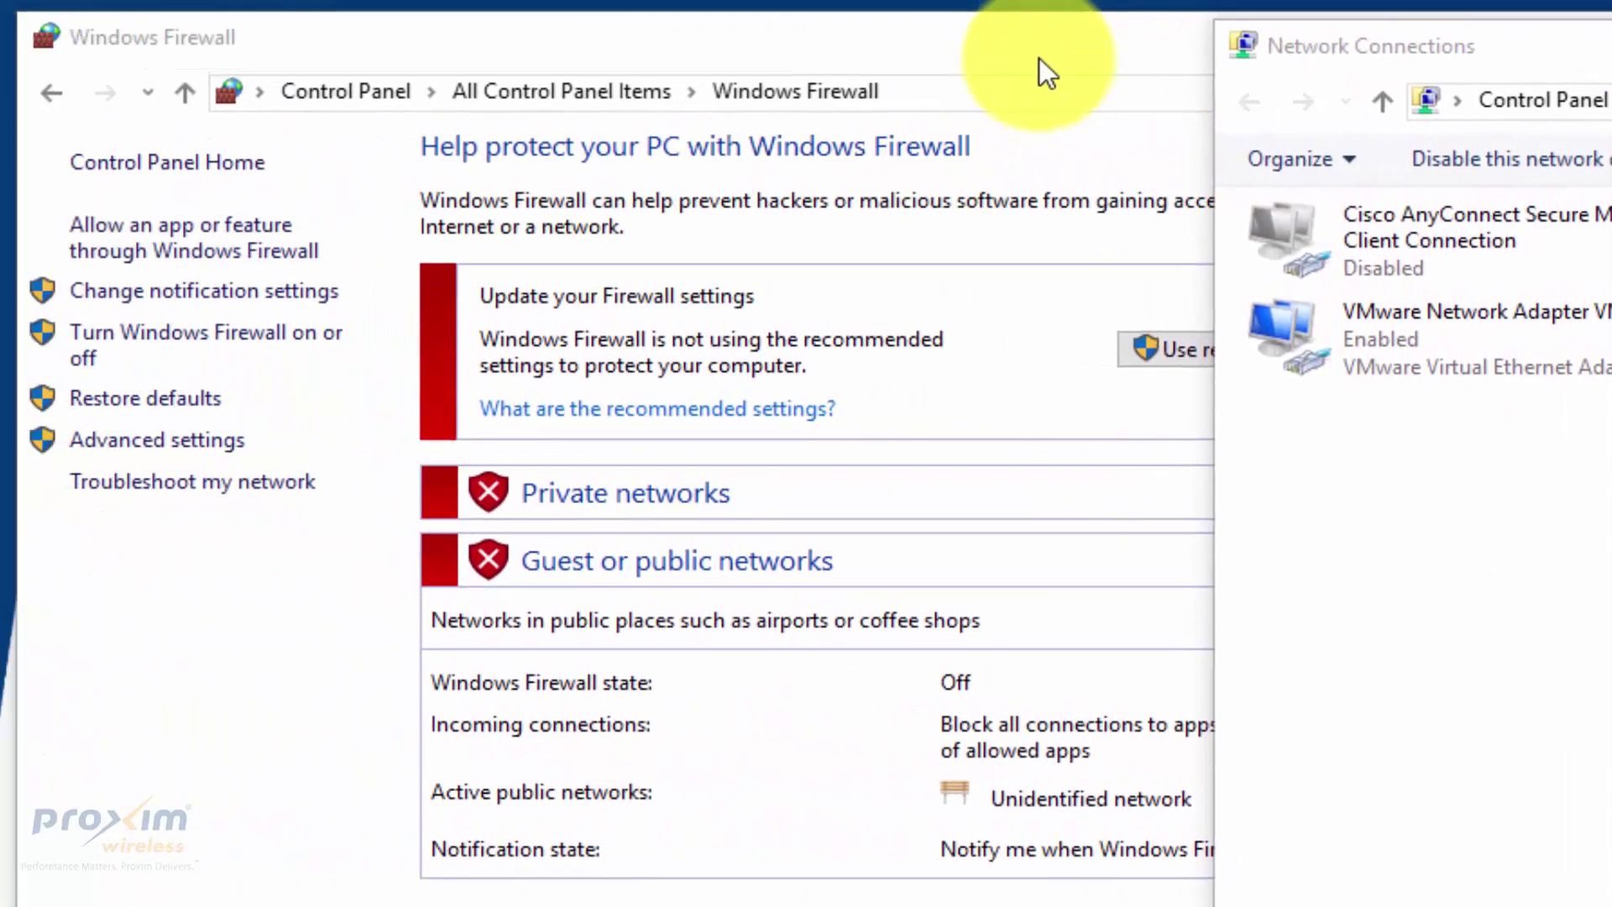
Step: Verify Windows Firewall shows Off, close it, and confirm the static IPv4 settings with OK
{"action": "left_click", "coordinate": [1040, 58]}
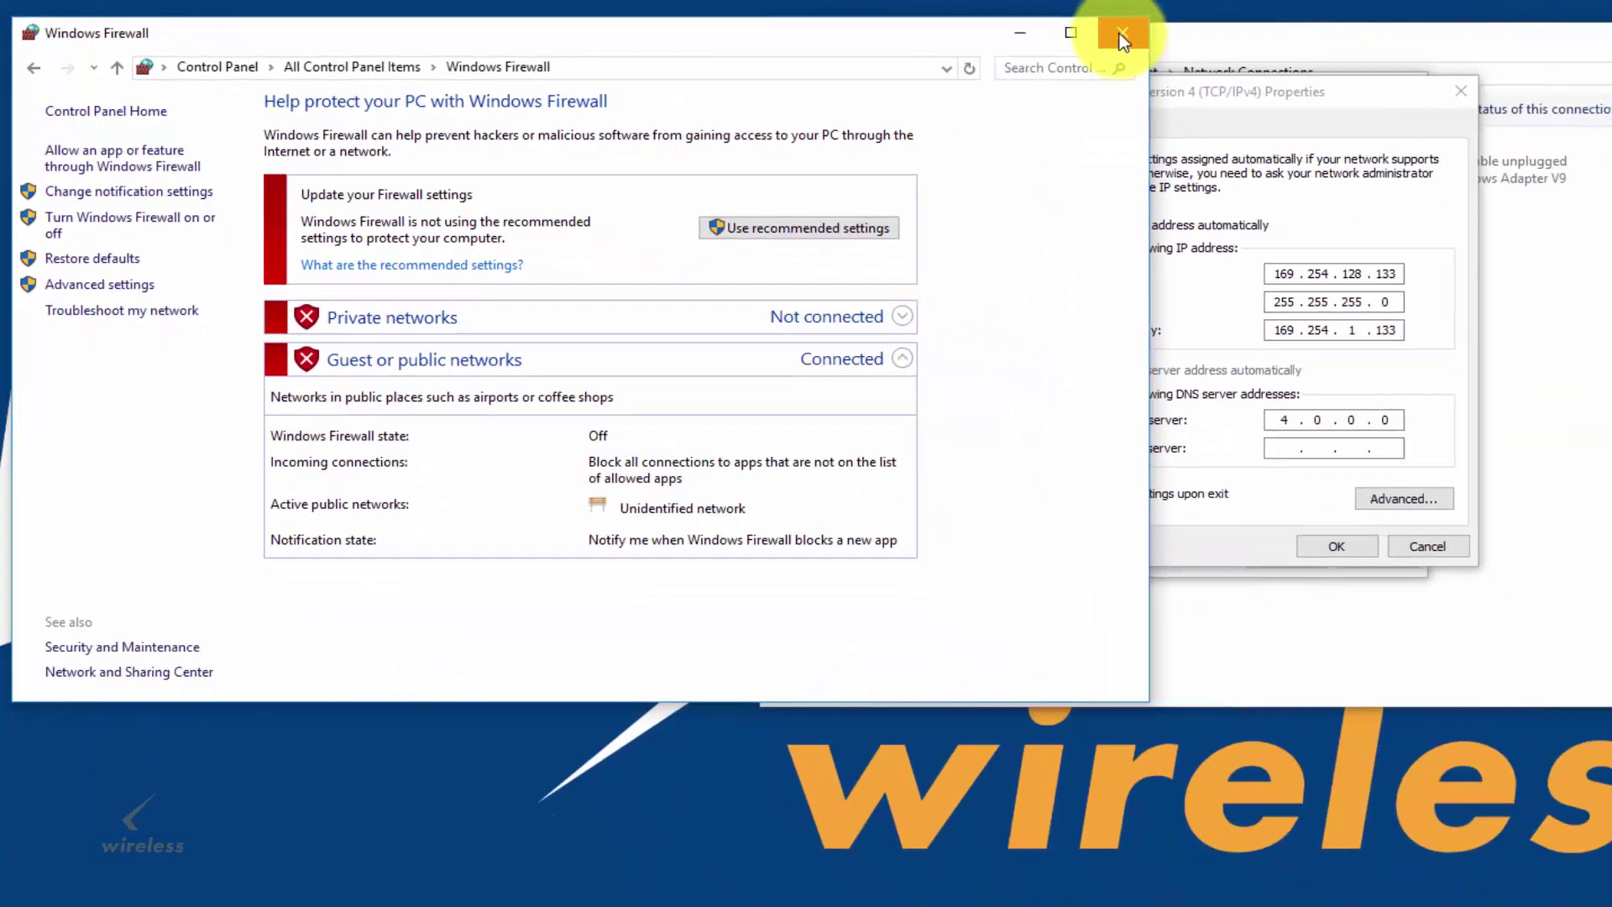
{"action": "left_click", "coordinate": [1123, 39]}
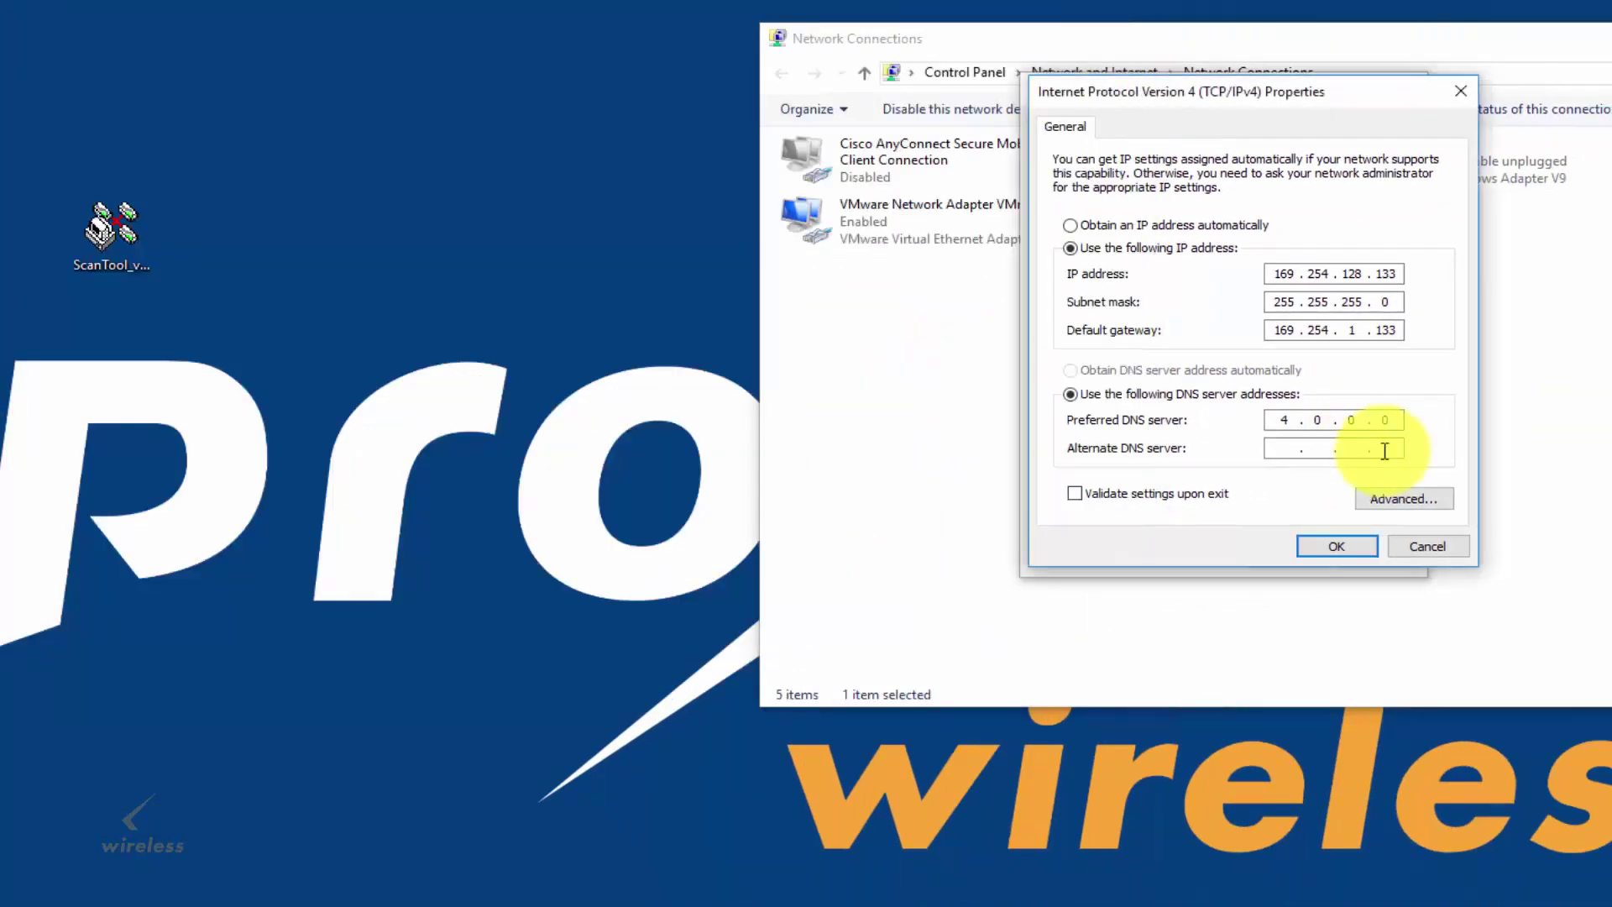
{"action": "left_click", "coordinate": [1328, 543]}
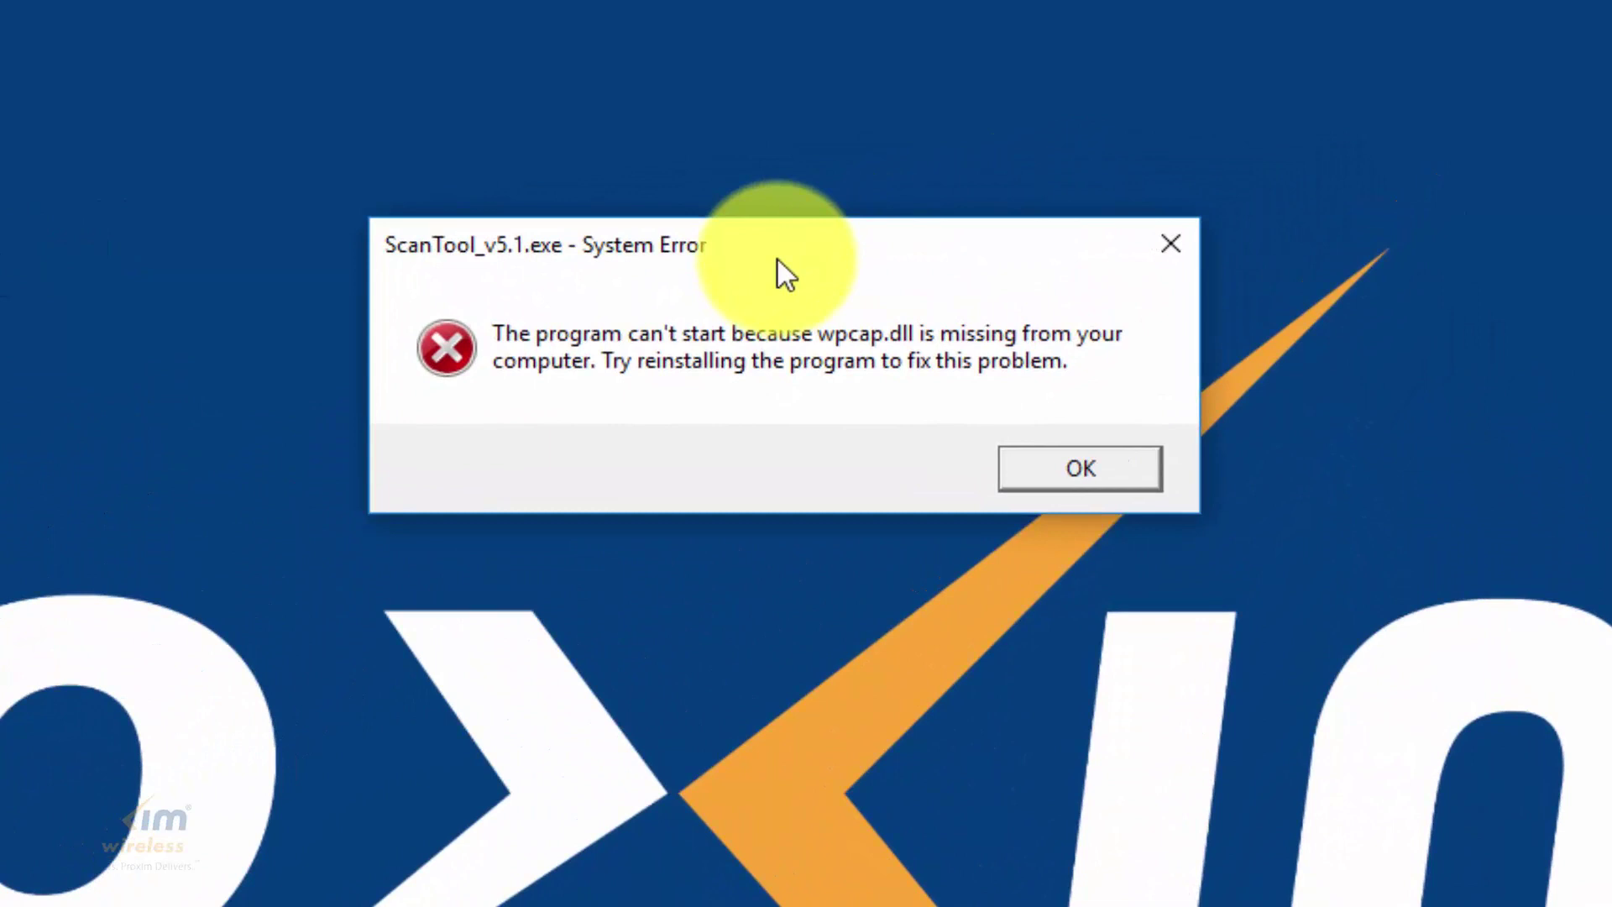
Step: Move the wpcap.dll missing System Error window aside
{"action": "left_click_drag", "start_coordinate": [778, 259], "coordinate": [592, 274]}
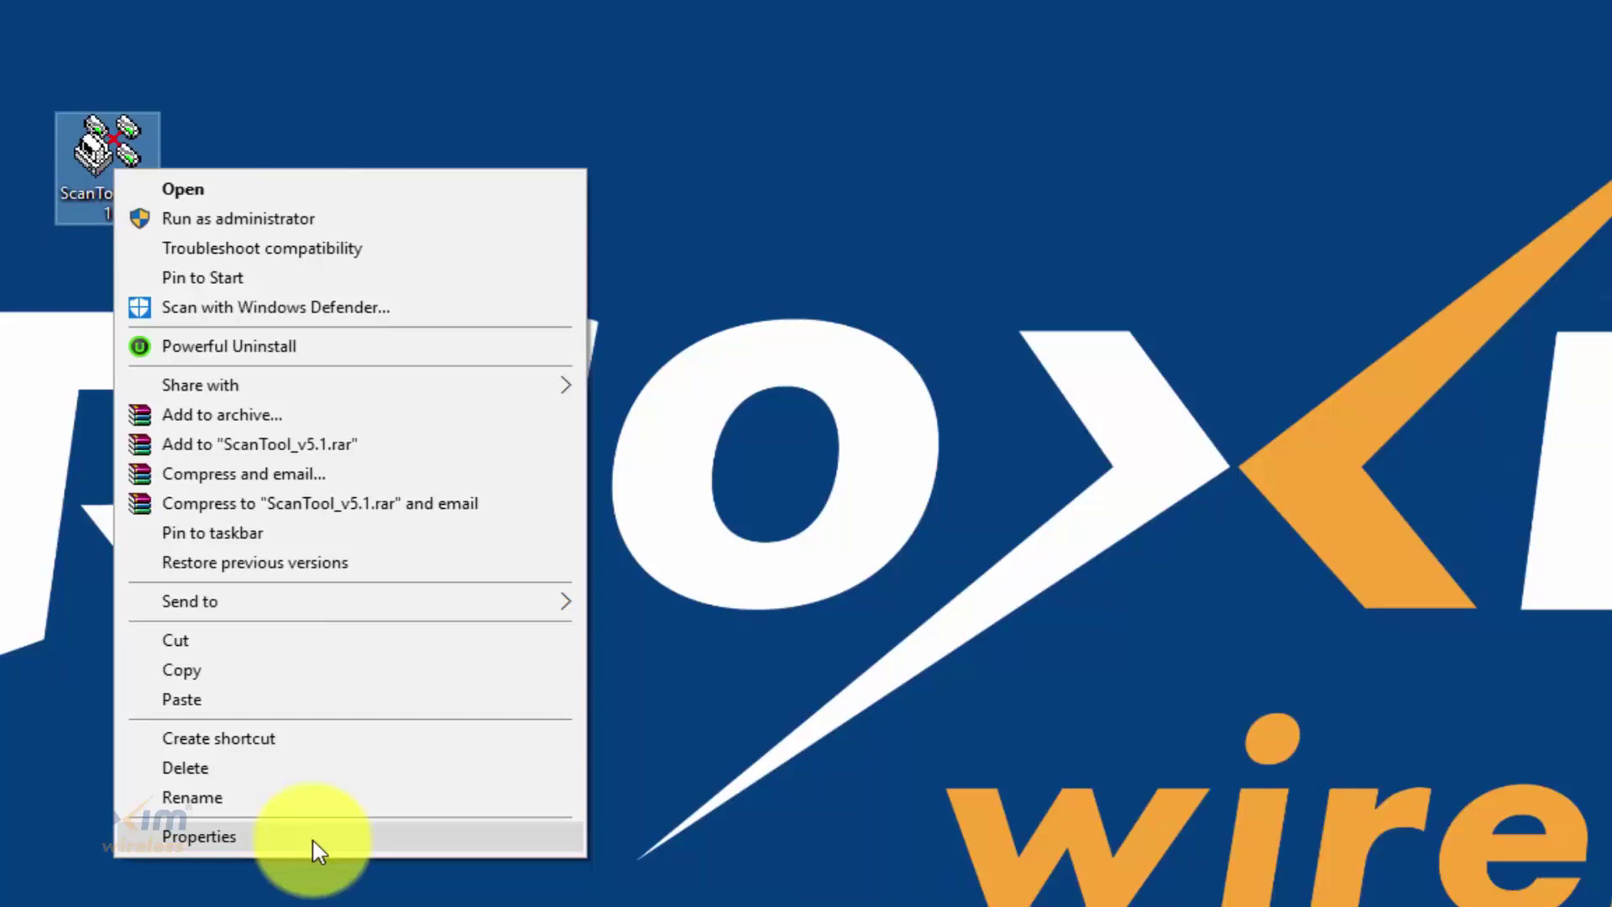
Step: Enable 'Run this program as an administrator' in ScanTool_v5.1's Compatibility properties and apply
{"action": "left_click", "coordinate": [310, 839]}
{"action": "left_click", "coordinate": [280, 238]}
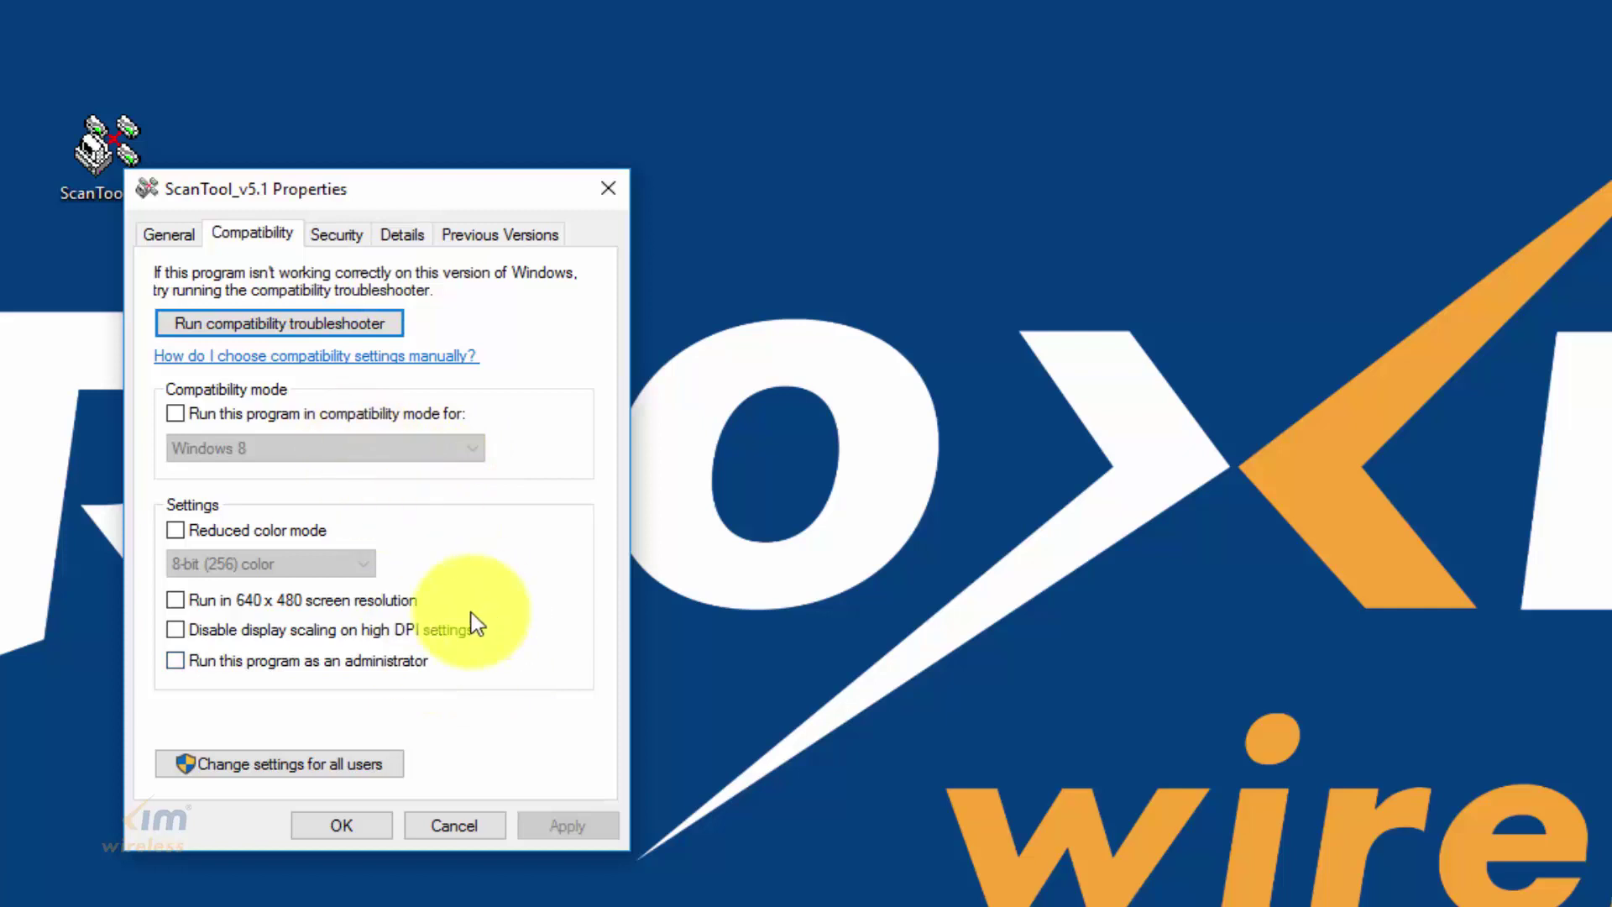
{"action": "left_click", "coordinate": [322, 662]}
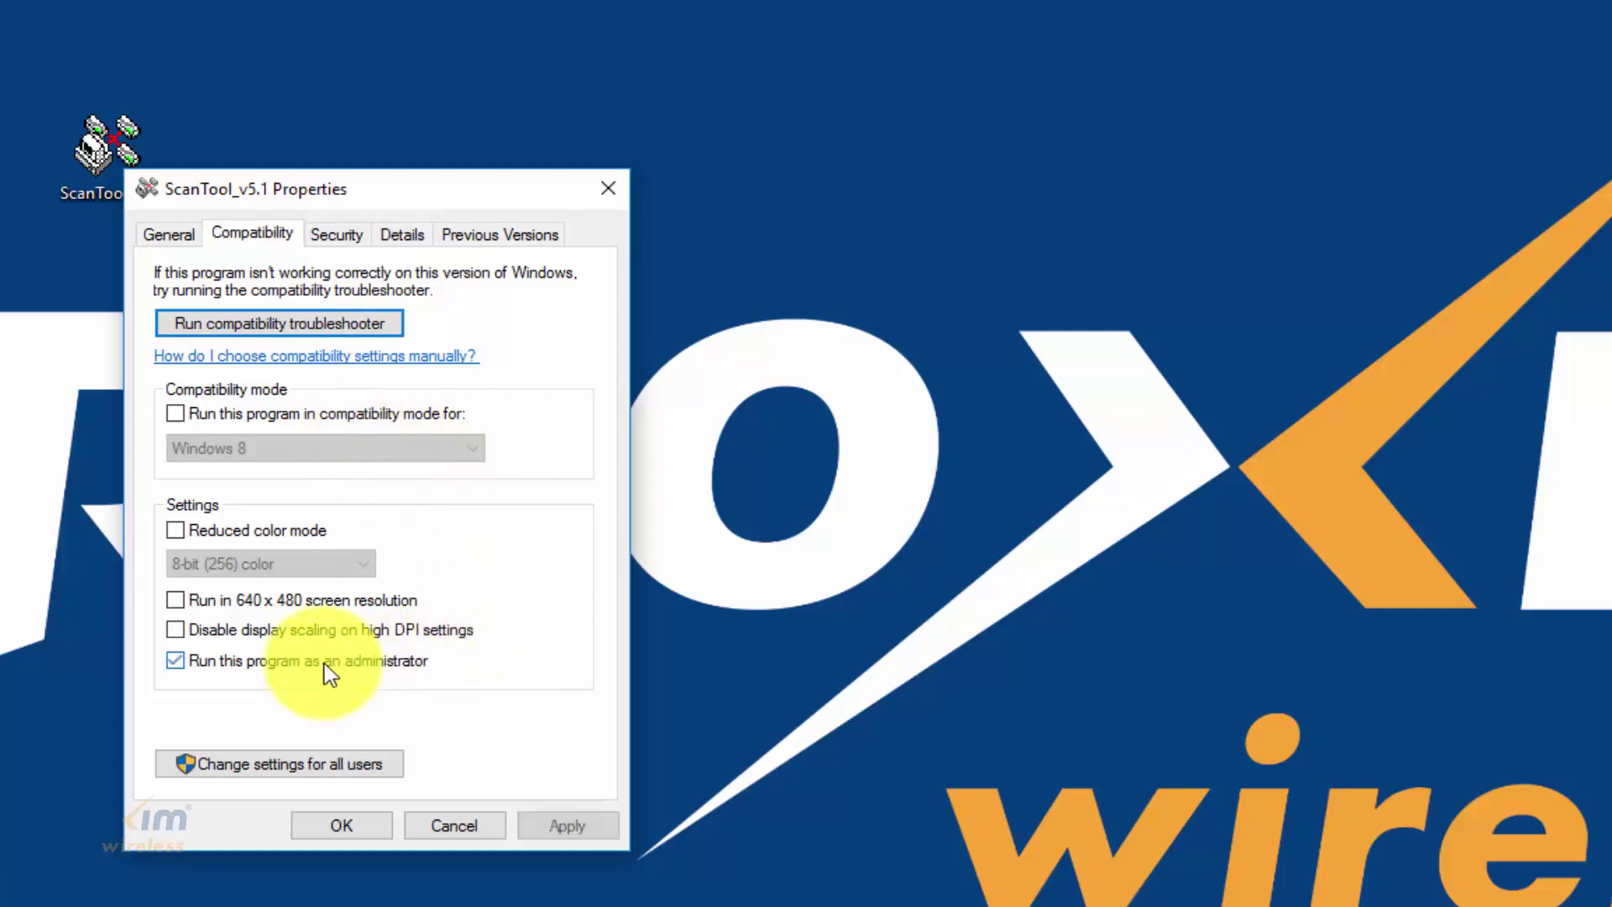
{"action": "left_click", "coordinate": [567, 825]}
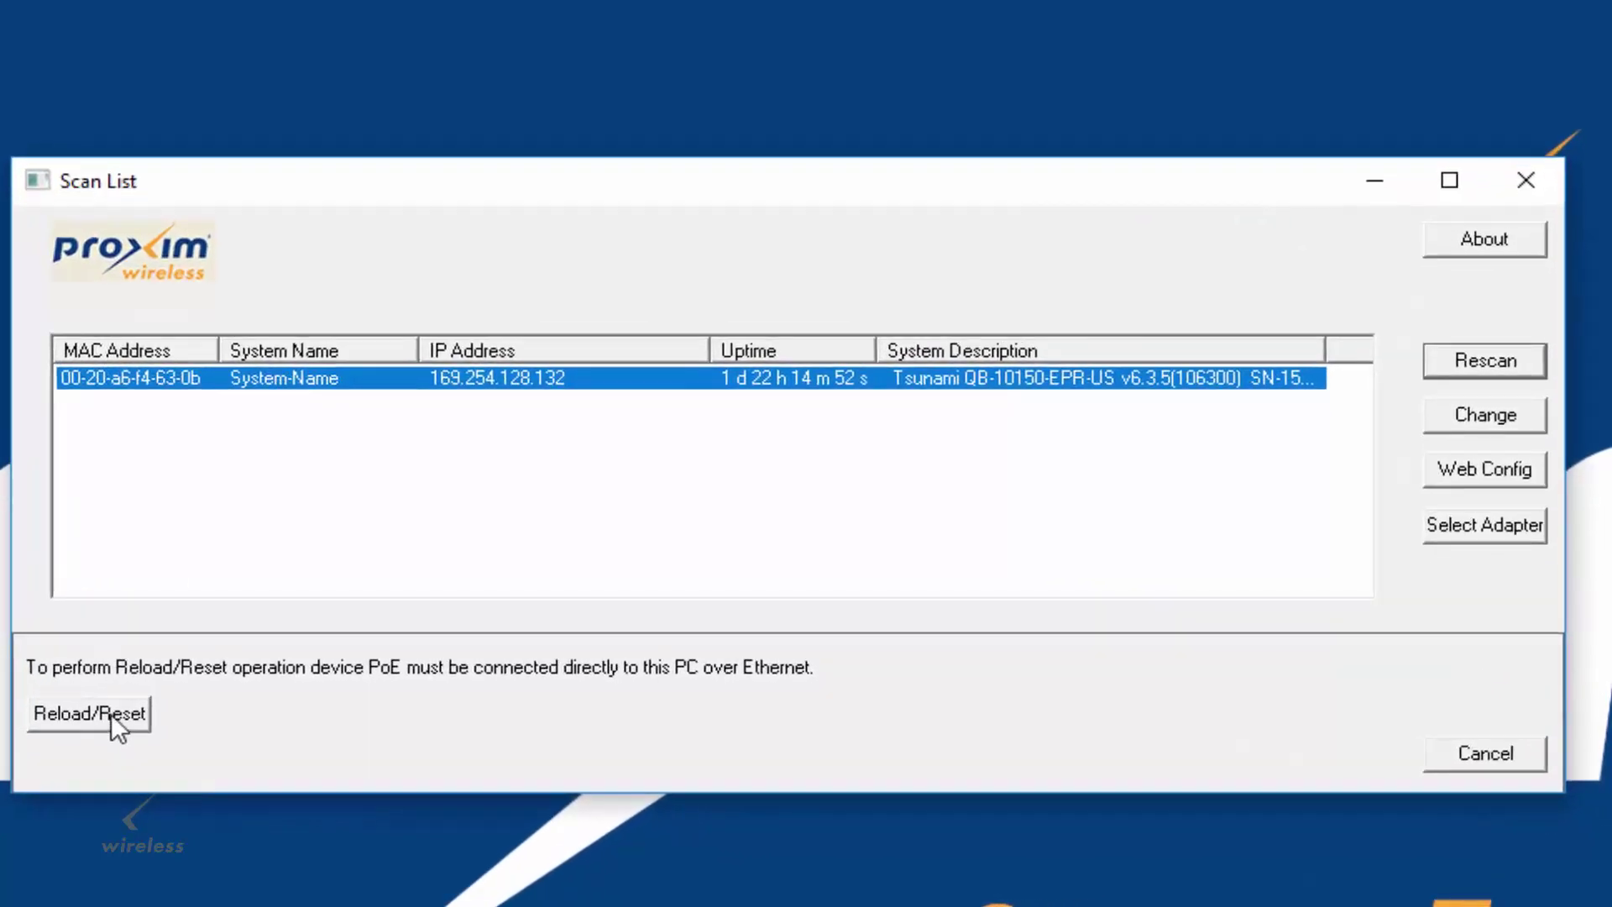
Step: Start Reload/Reset and accept the requirements notice to reach NetConsole Mode
{"action": "left_click", "coordinate": [111, 713]}
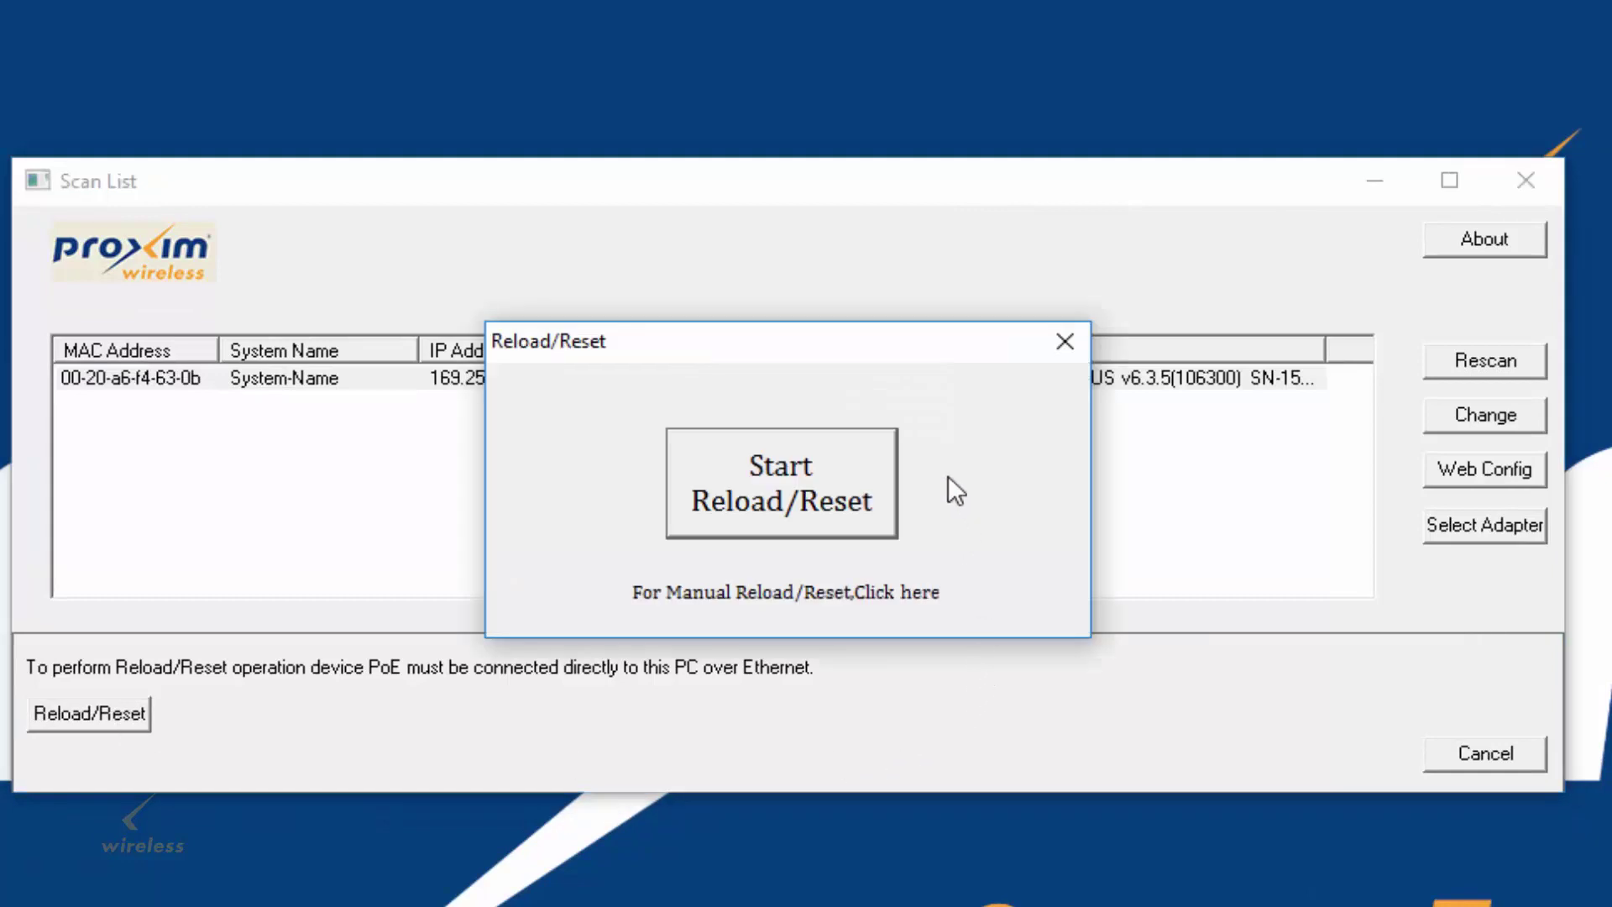
{"action": "left_click_drag", "start_coordinate": [816, 340], "coordinate": [823, 317]}
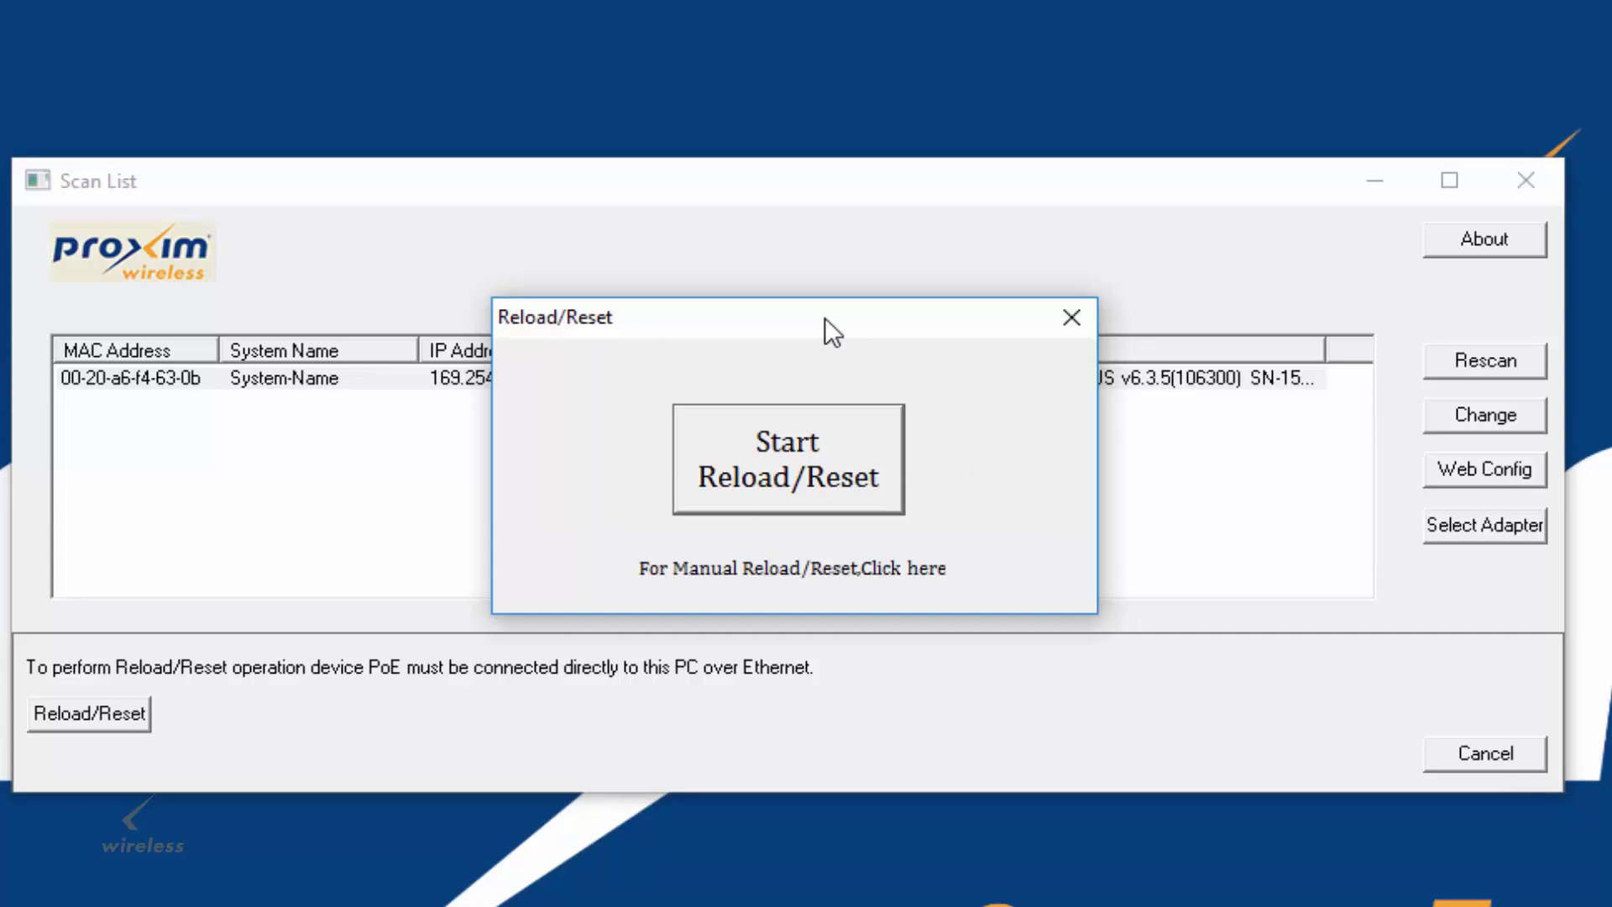
{"action": "left_click", "coordinate": [858, 491]}
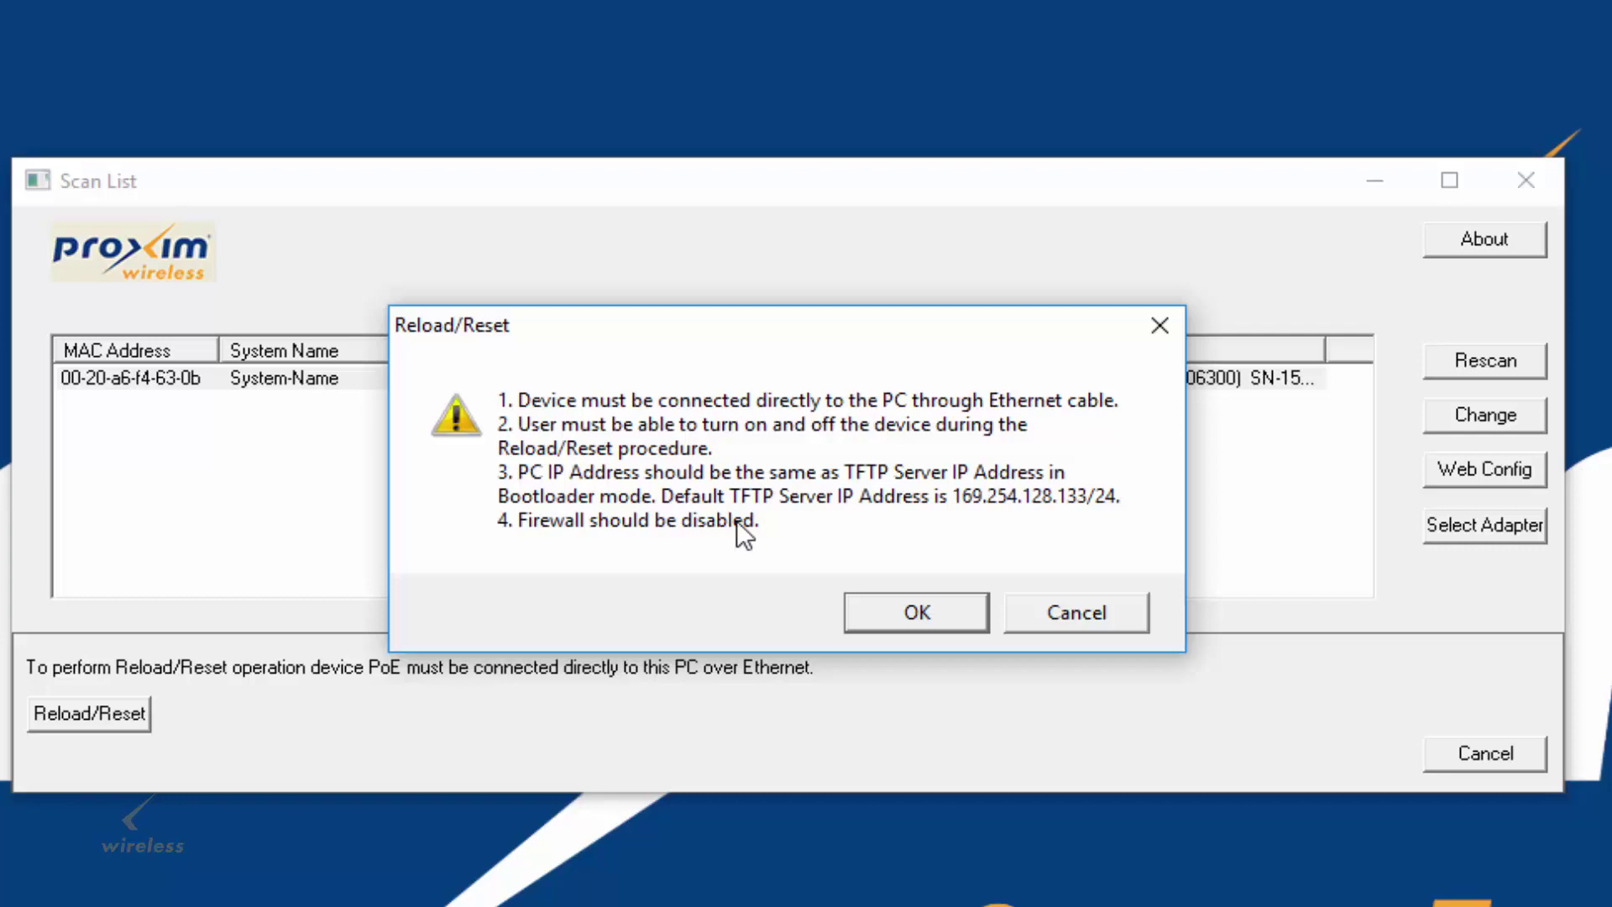
{"action": "left_click", "coordinate": [909, 613]}
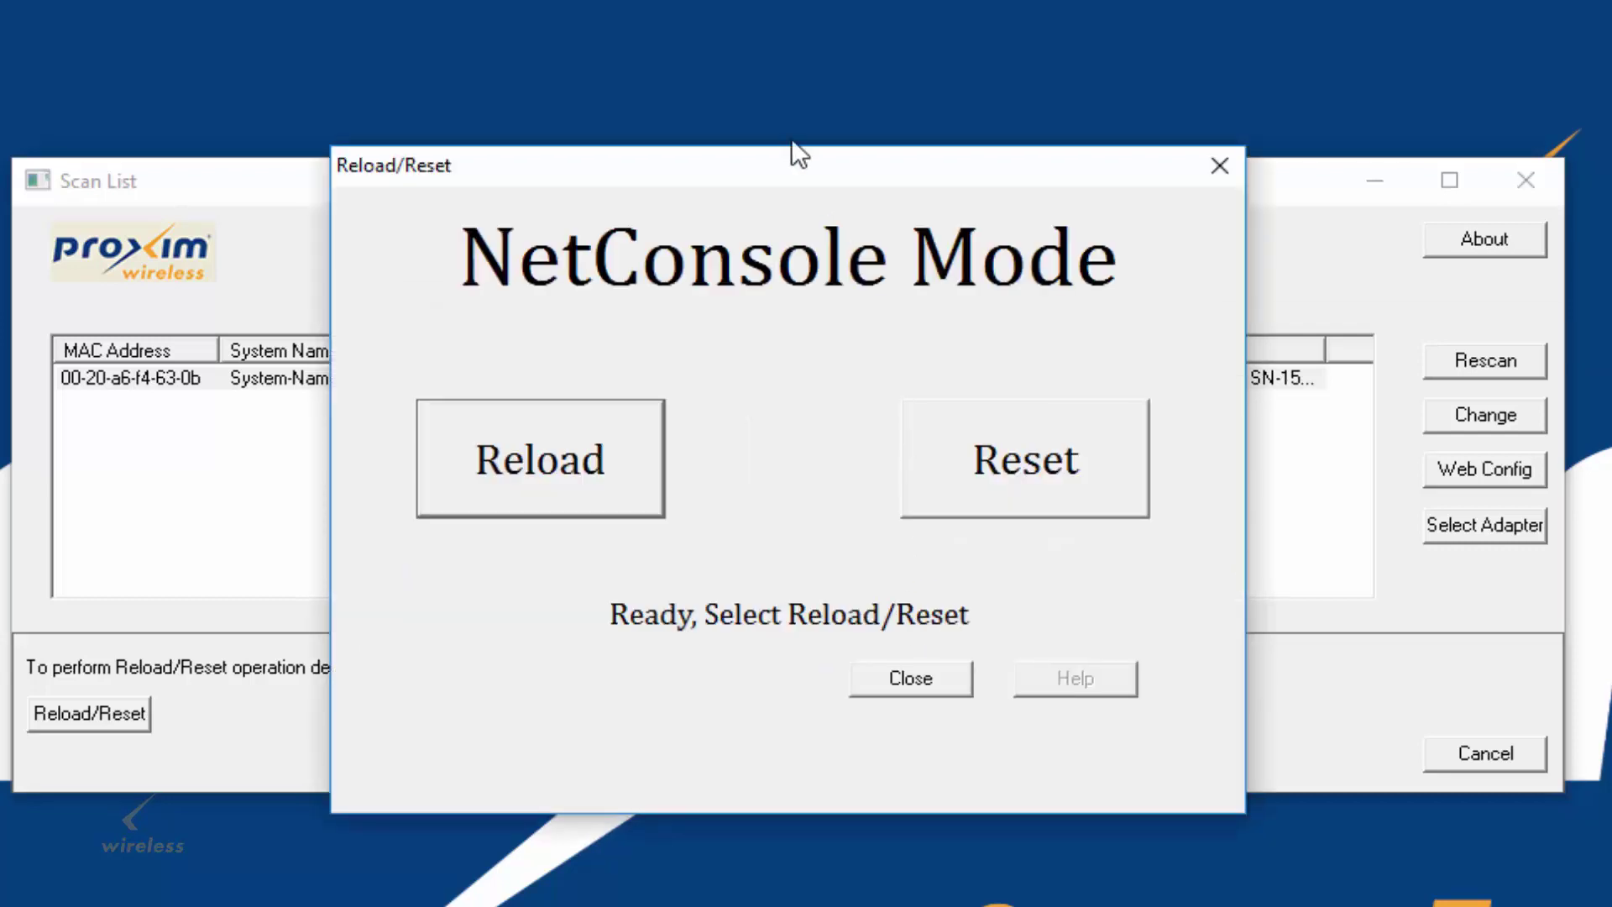
{"action": "left_click_drag", "start_coordinate": [804, 191], "coordinate": [809, 223]}
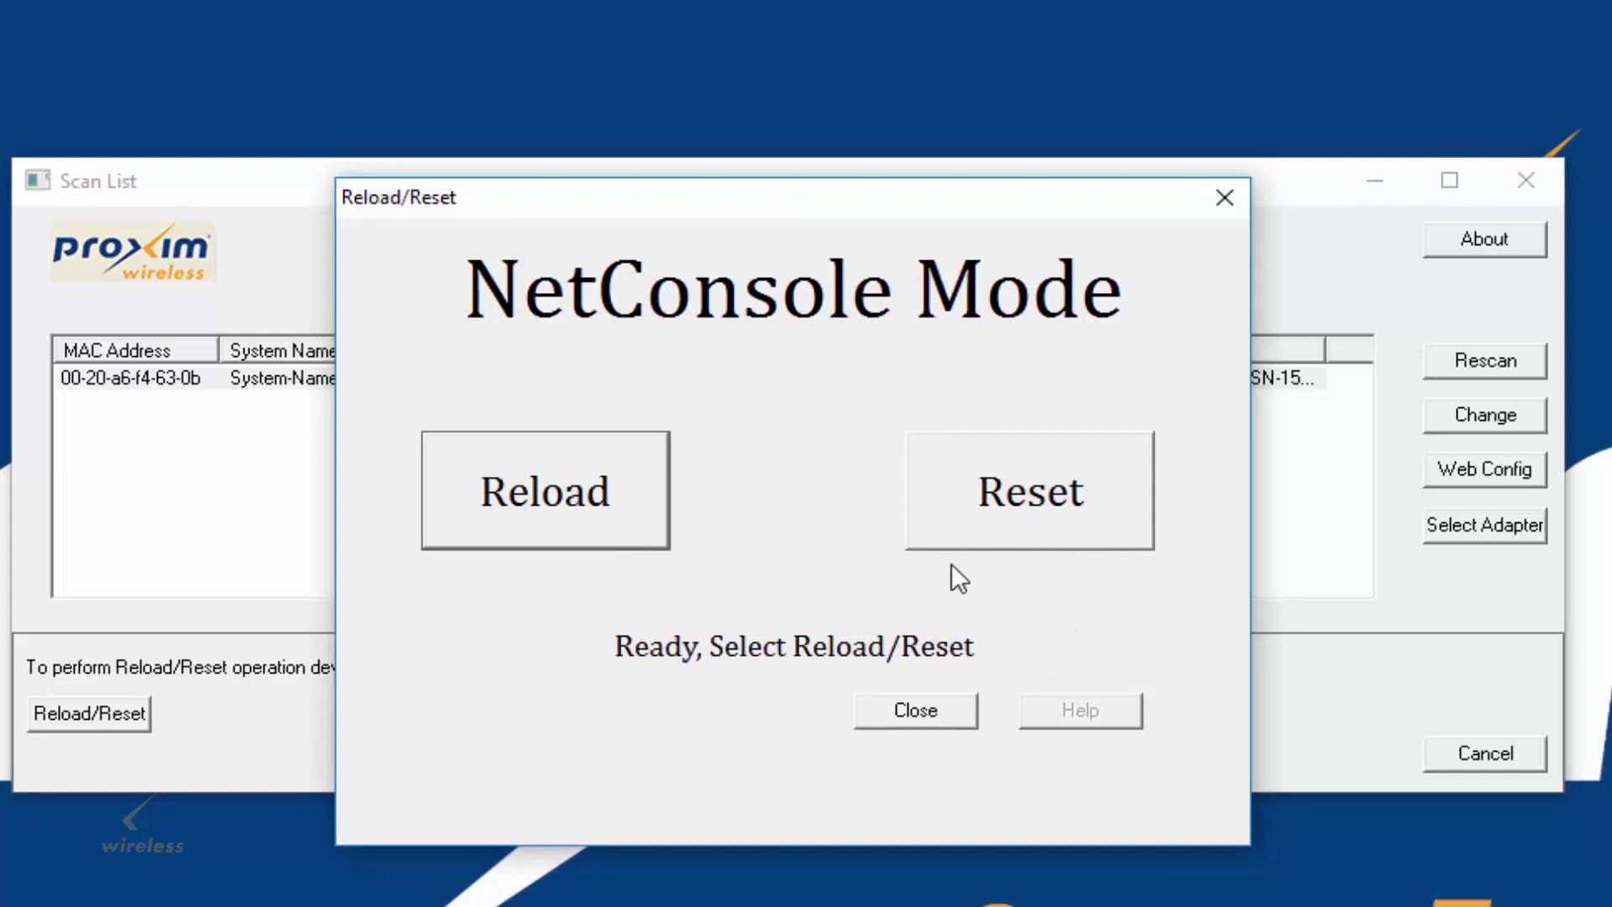
Step: Reset the radio to factory defaults with a power cycle, then close the Reset Successful message
{"action": "left_click", "coordinate": [1014, 518]}
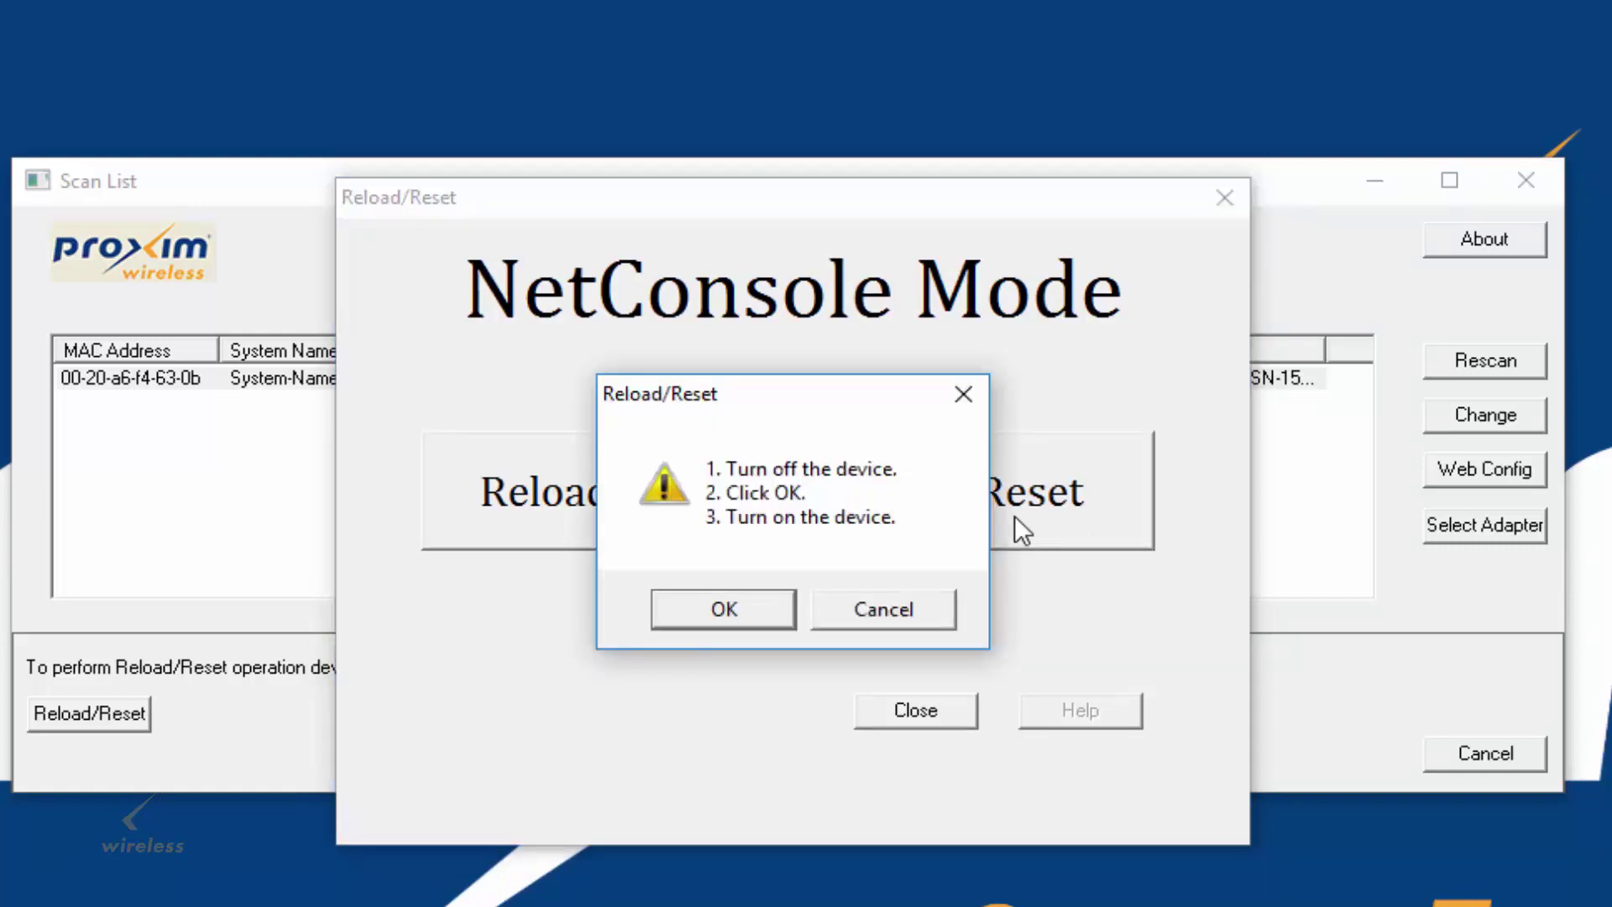
{"action": "left_click_drag", "start_coordinate": [779, 395], "coordinate": [799, 326]}
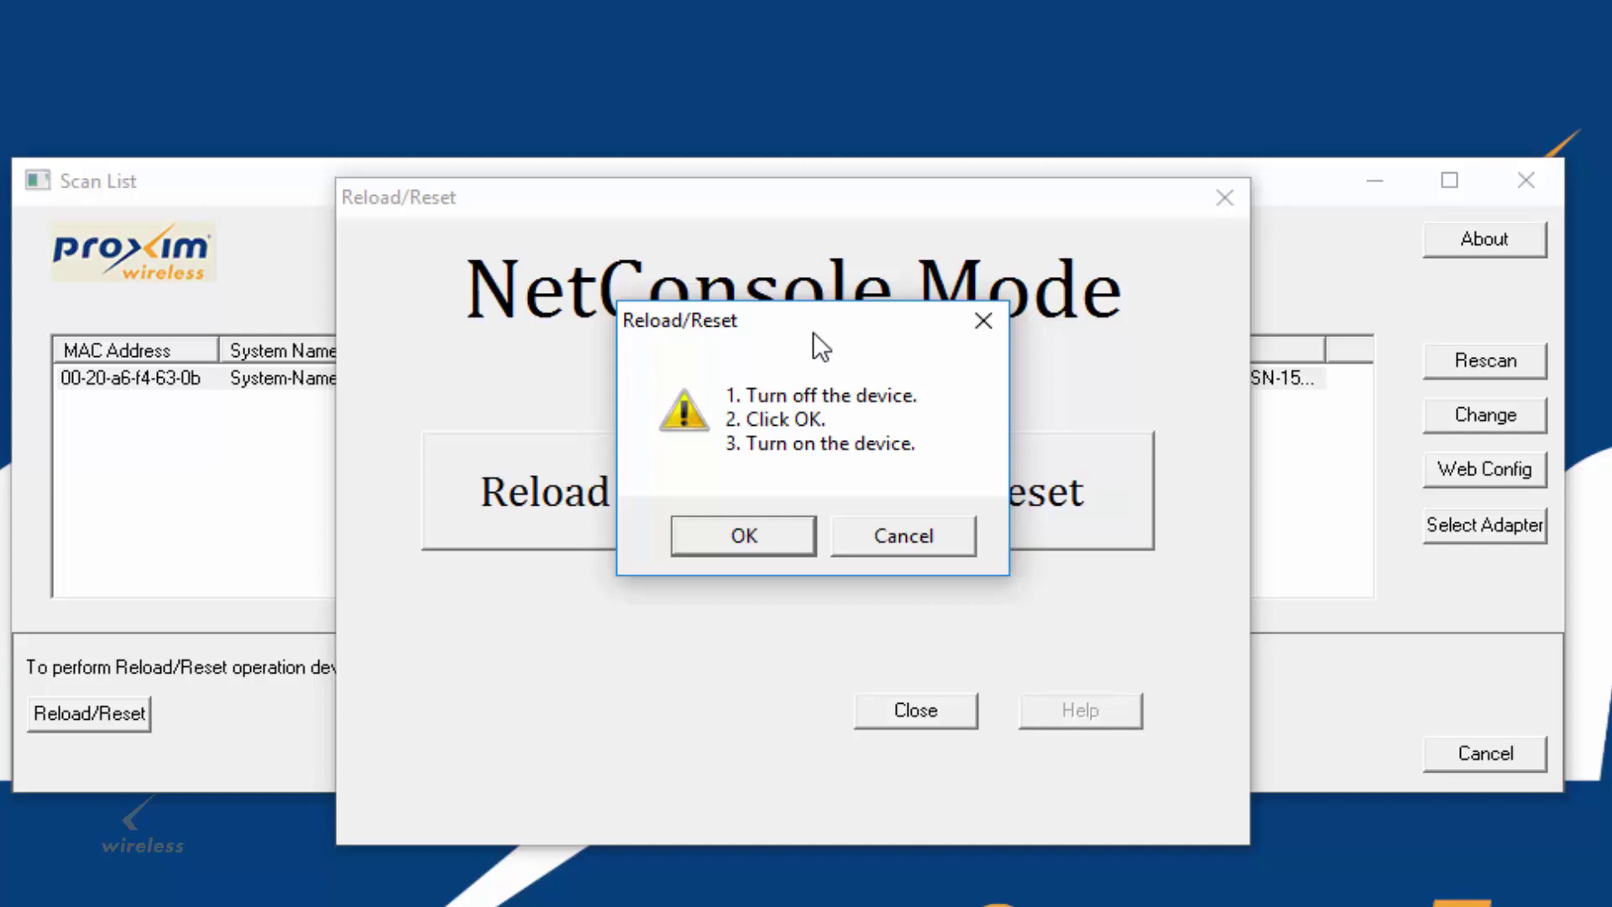
{"action": "left_click", "coordinate": [744, 537]}
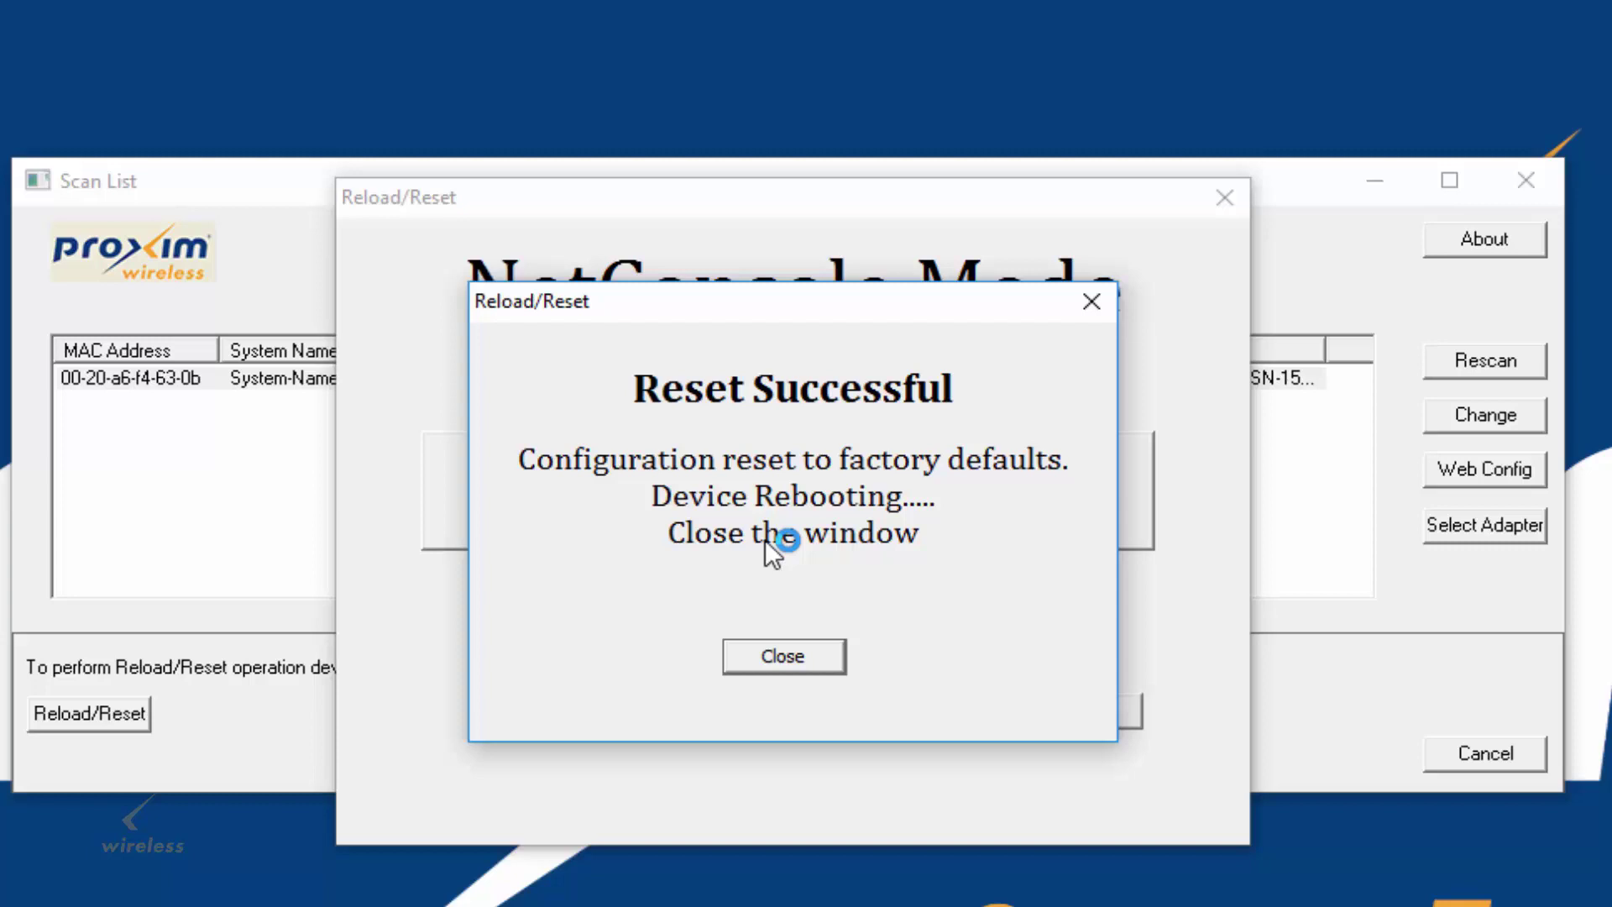
{"action": "left_click", "coordinate": [782, 654]}
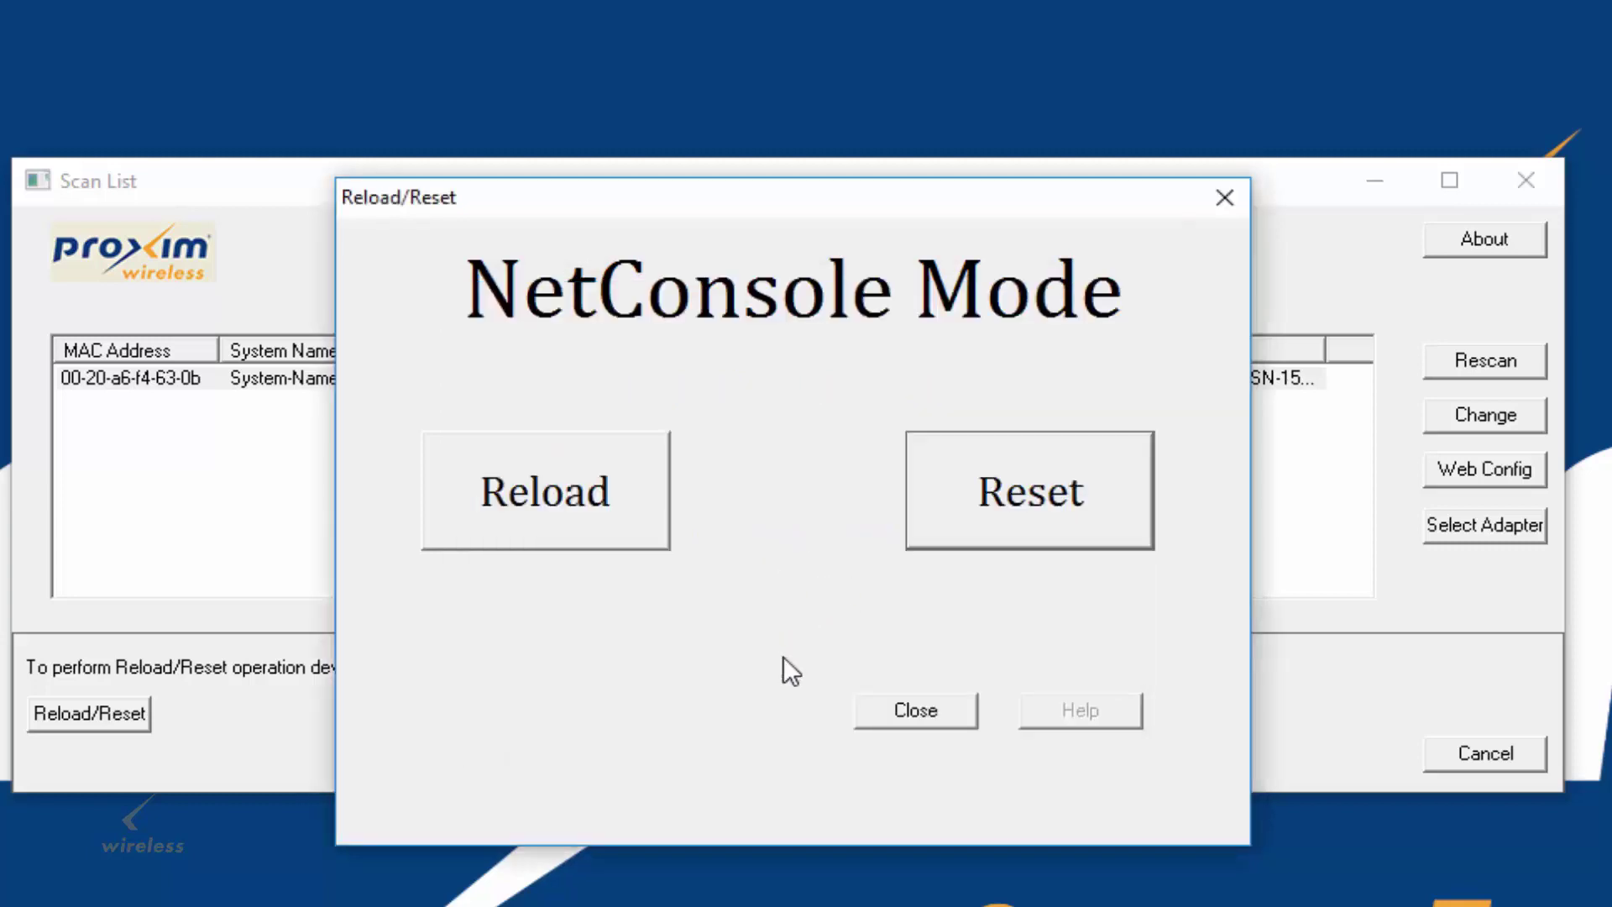
Step: Close NetConsole Mode and rescan, finding the radio at 169.254.128.132 with 50 s uptime
{"action": "left_click", "coordinate": [921, 720]}
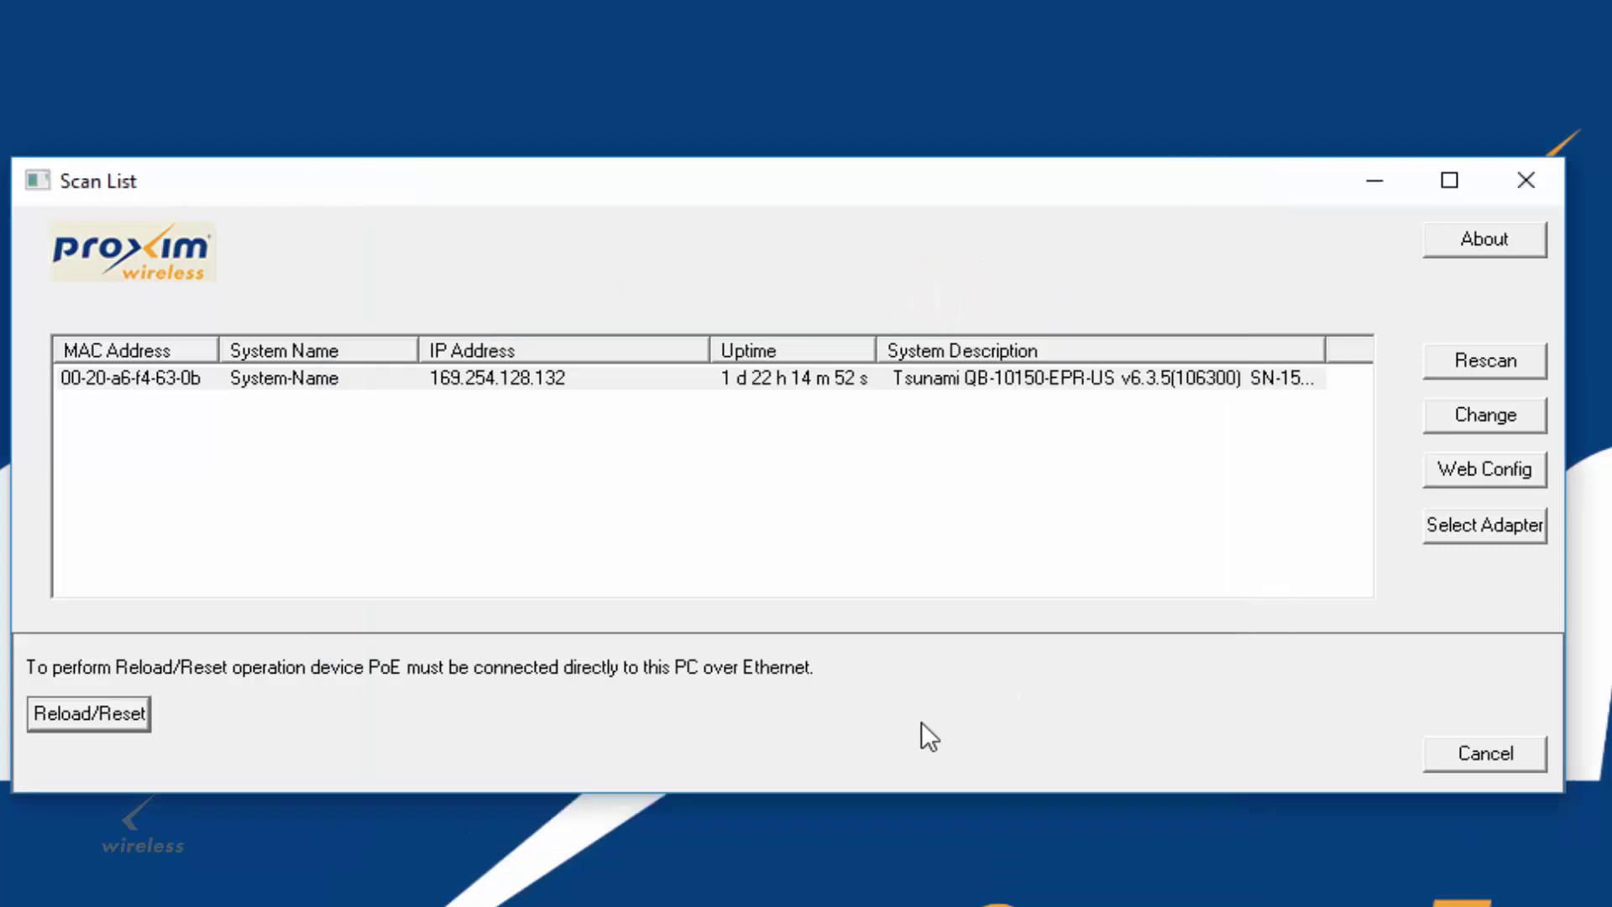
{"action": "left_click", "coordinate": [1477, 365]}
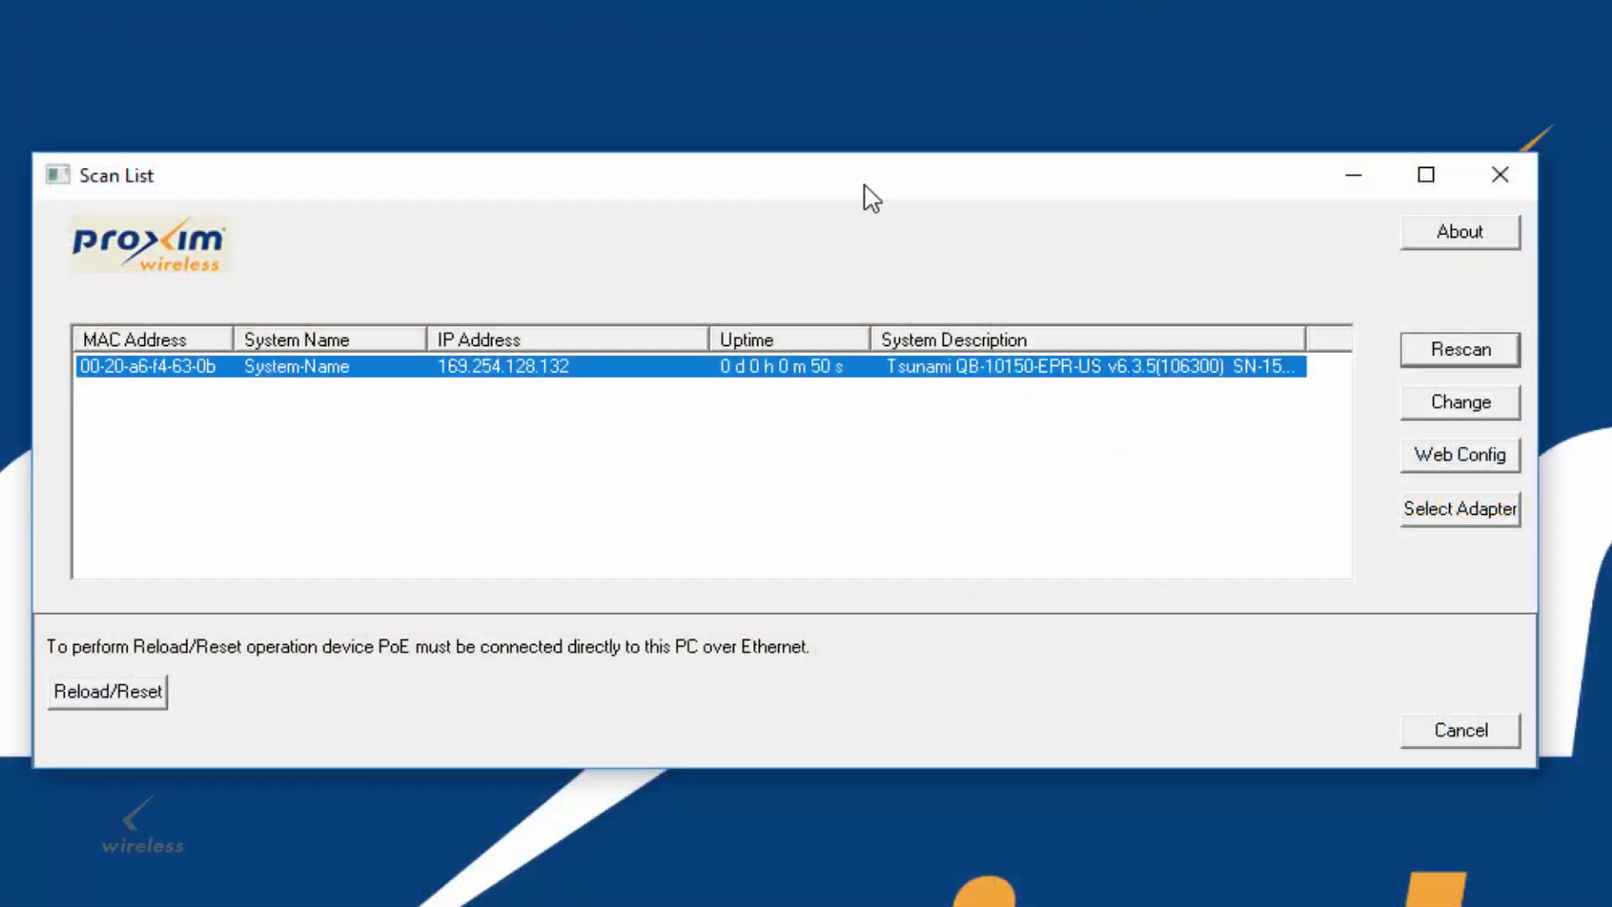
{"action": "left_click_drag", "start_coordinate": [864, 183], "coordinate": [950, 126]}
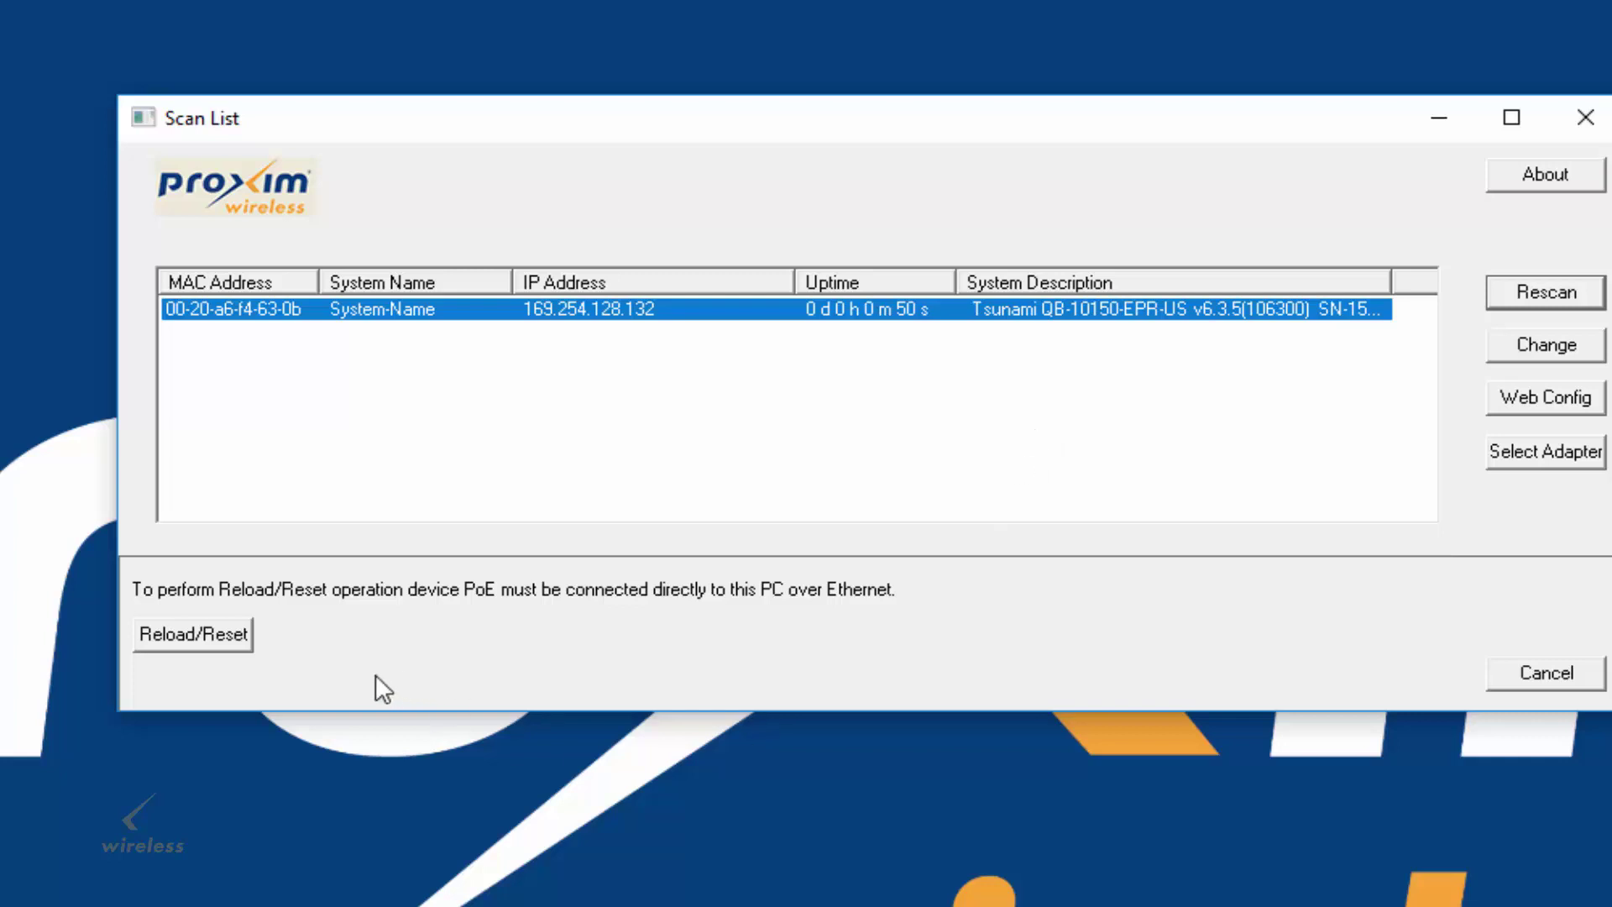
{"action": "left_click", "coordinate": [191, 644]}
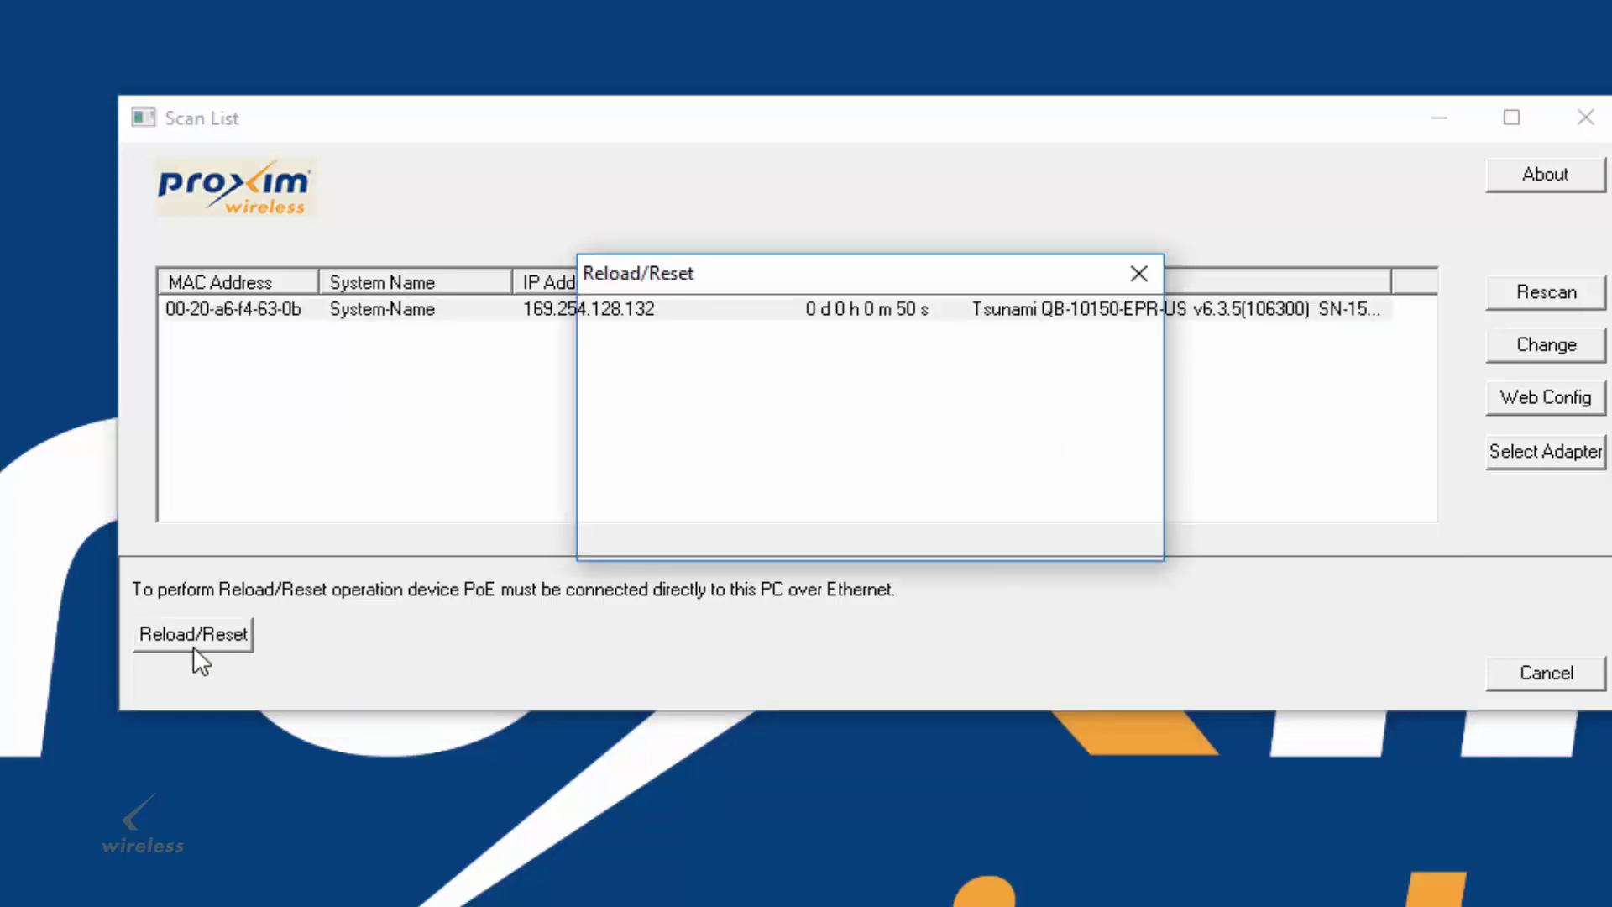
{"action": "left_click", "coordinate": [889, 435]}
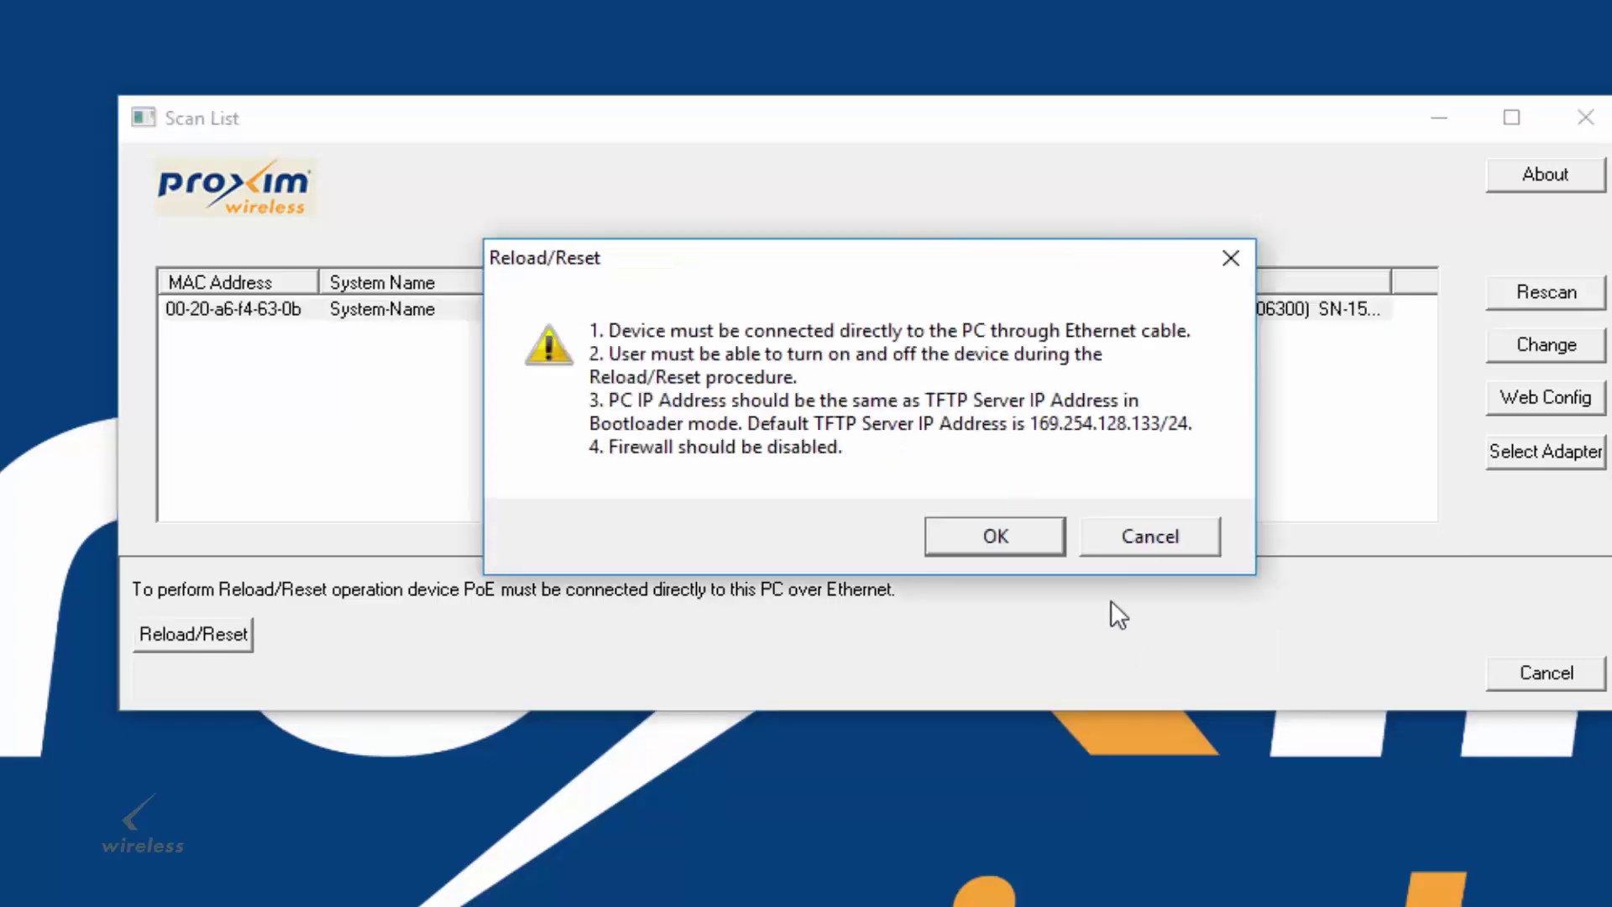
{"action": "left_click", "coordinate": [994, 537]}
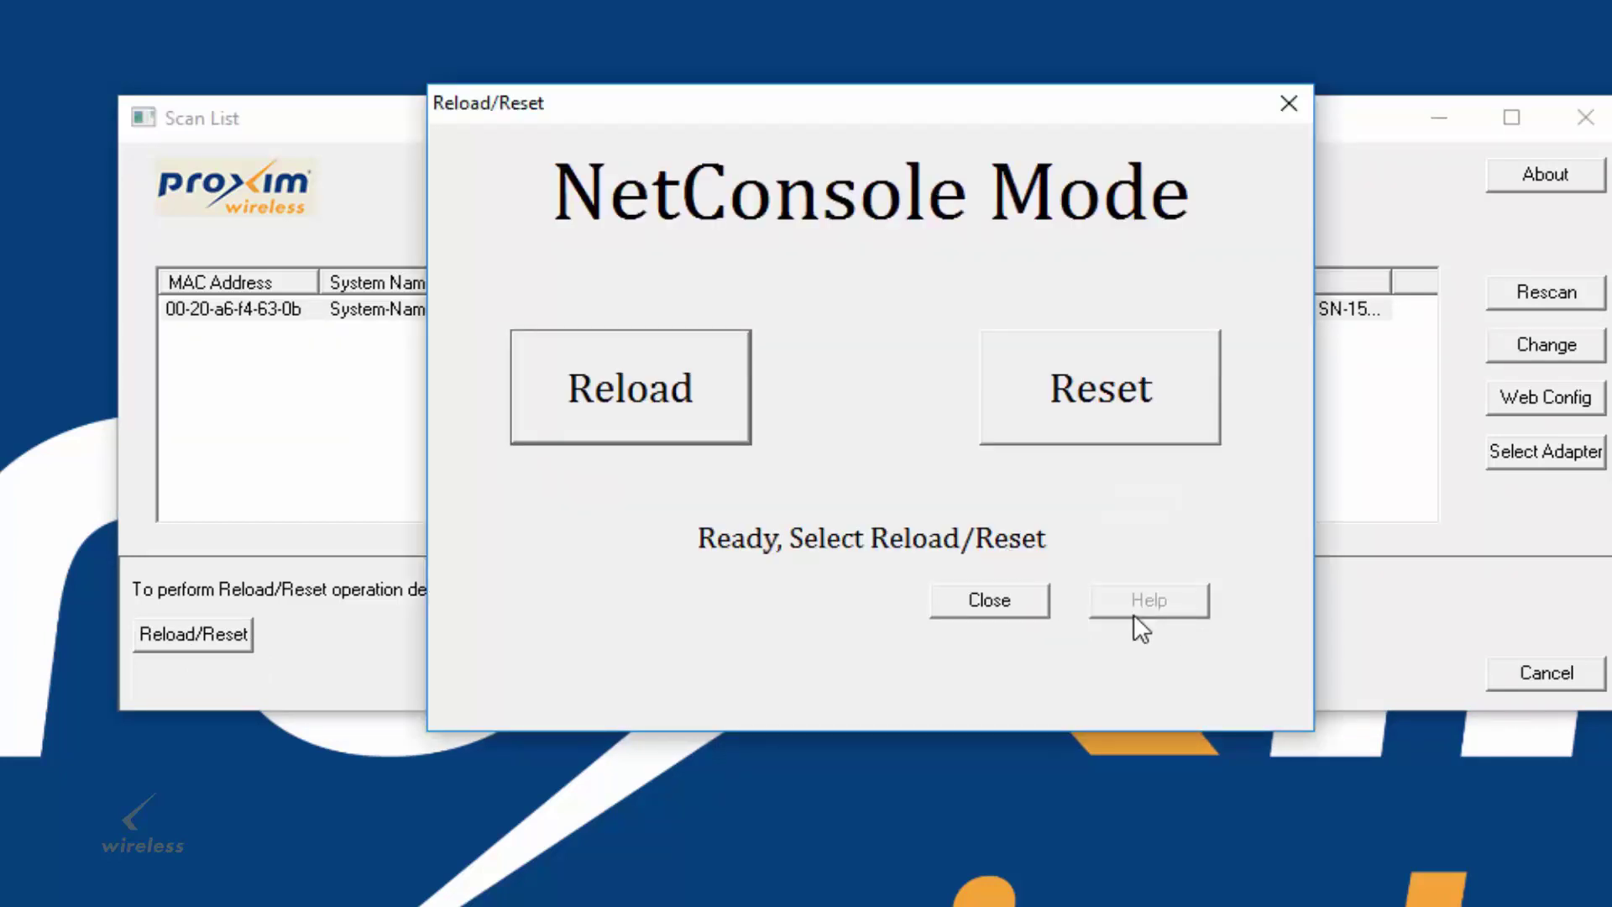
{"action": "left_click", "coordinate": [981, 609]}
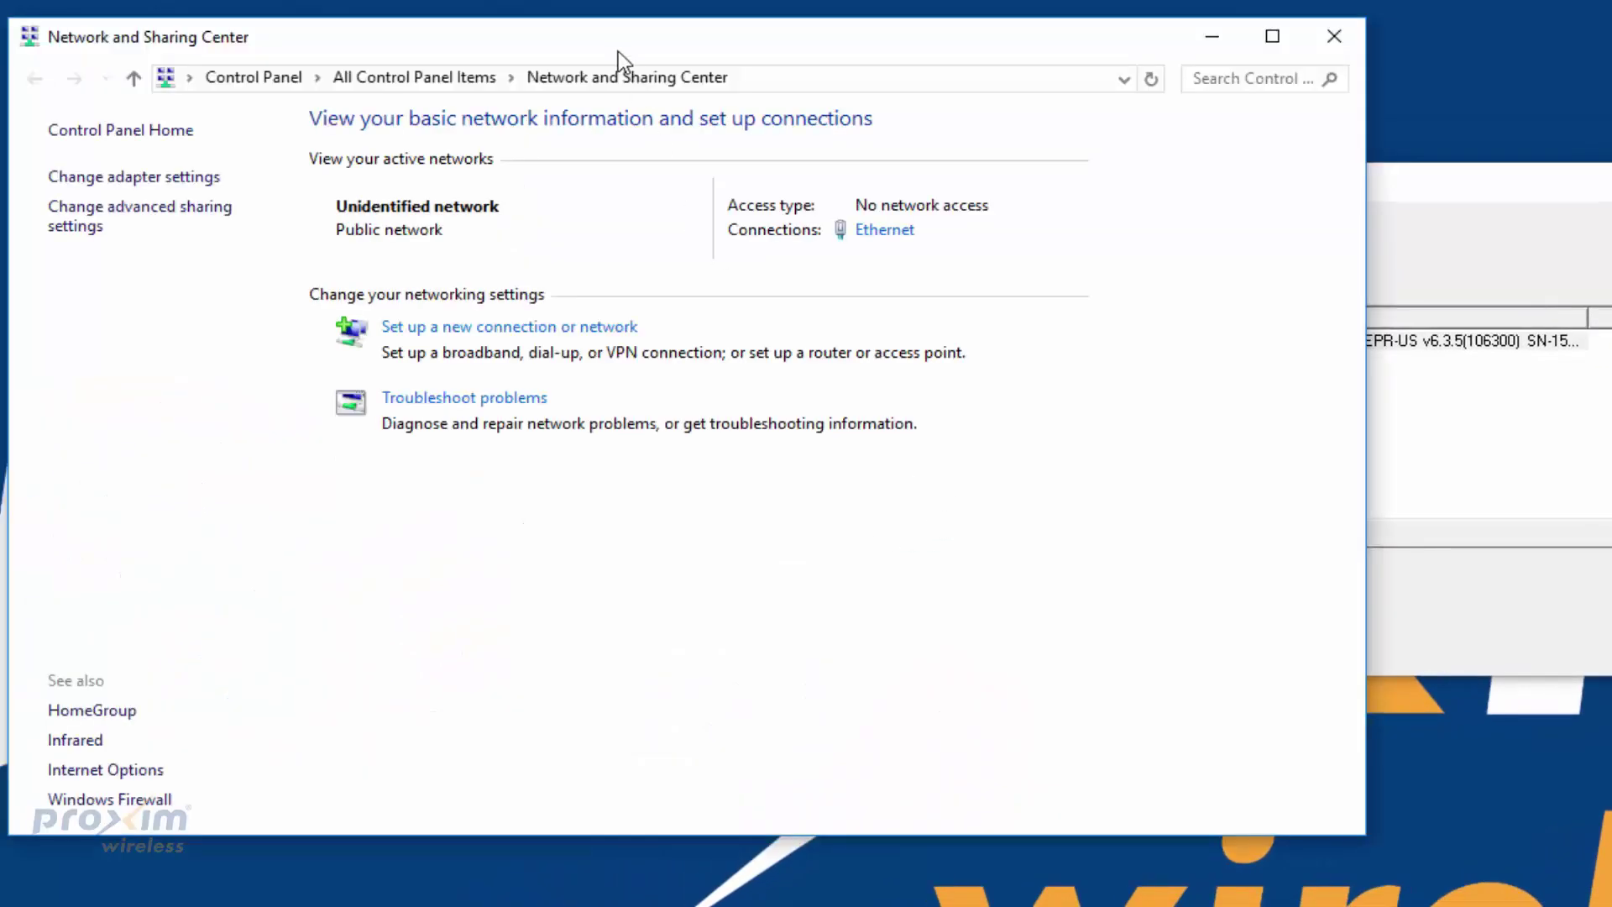
Step: Change the Ethernet adapter's IPv4 address to 169.254.128.134 and save it
{"action": "left_click_drag", "start_coordinate": [618, 53], "coordinate": [929, 48]}
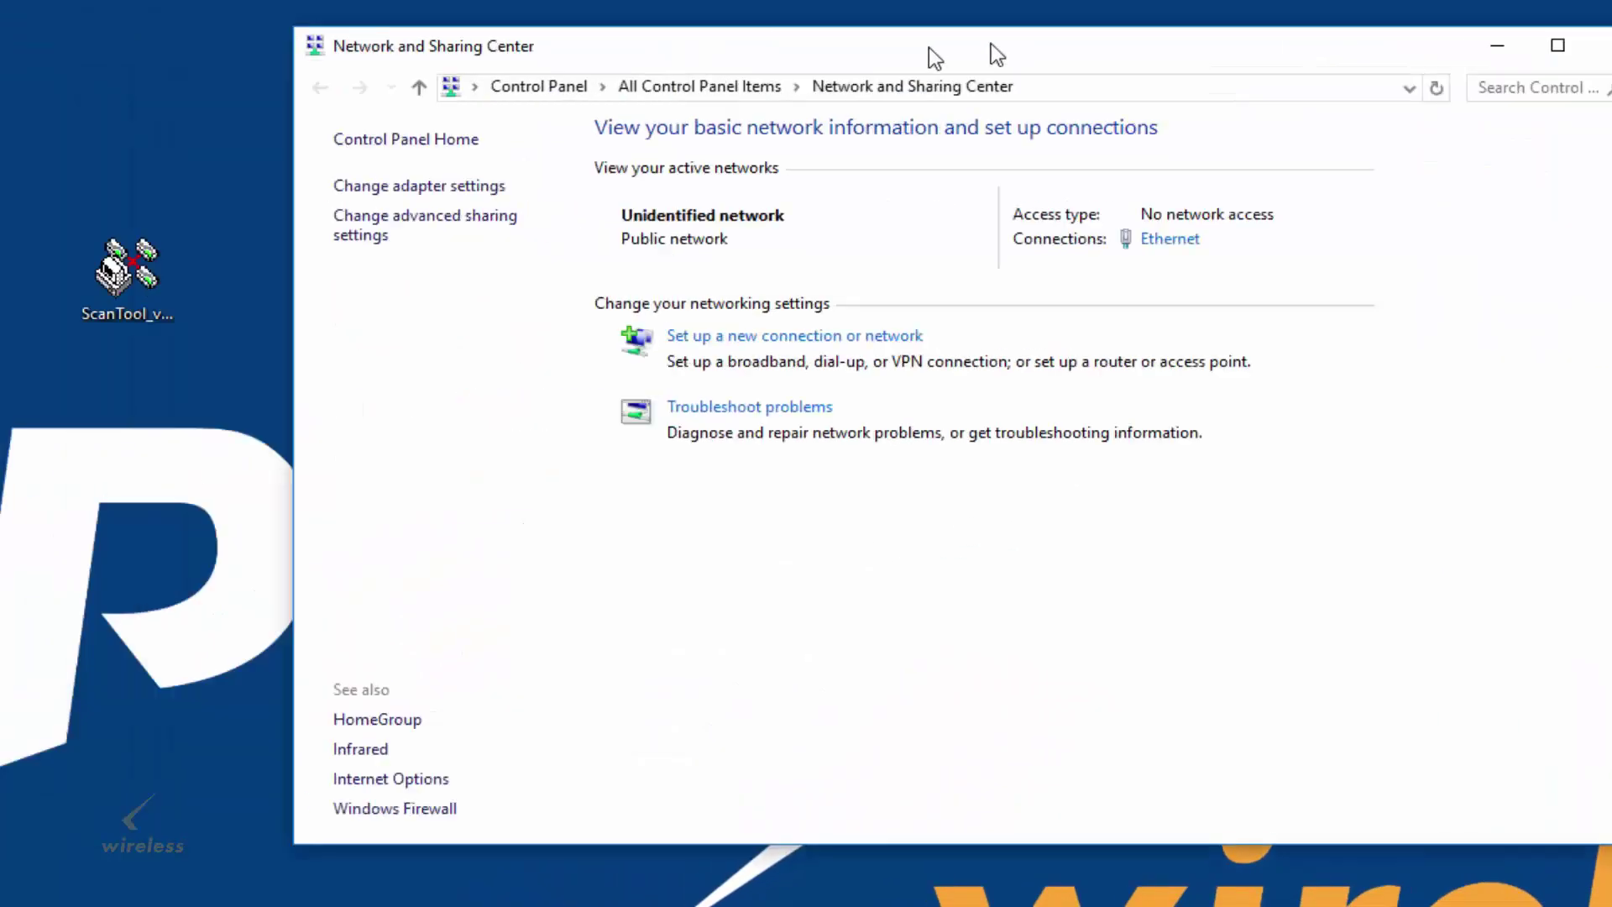
{"action": "left_click", "coordinate": [1101, 504]}
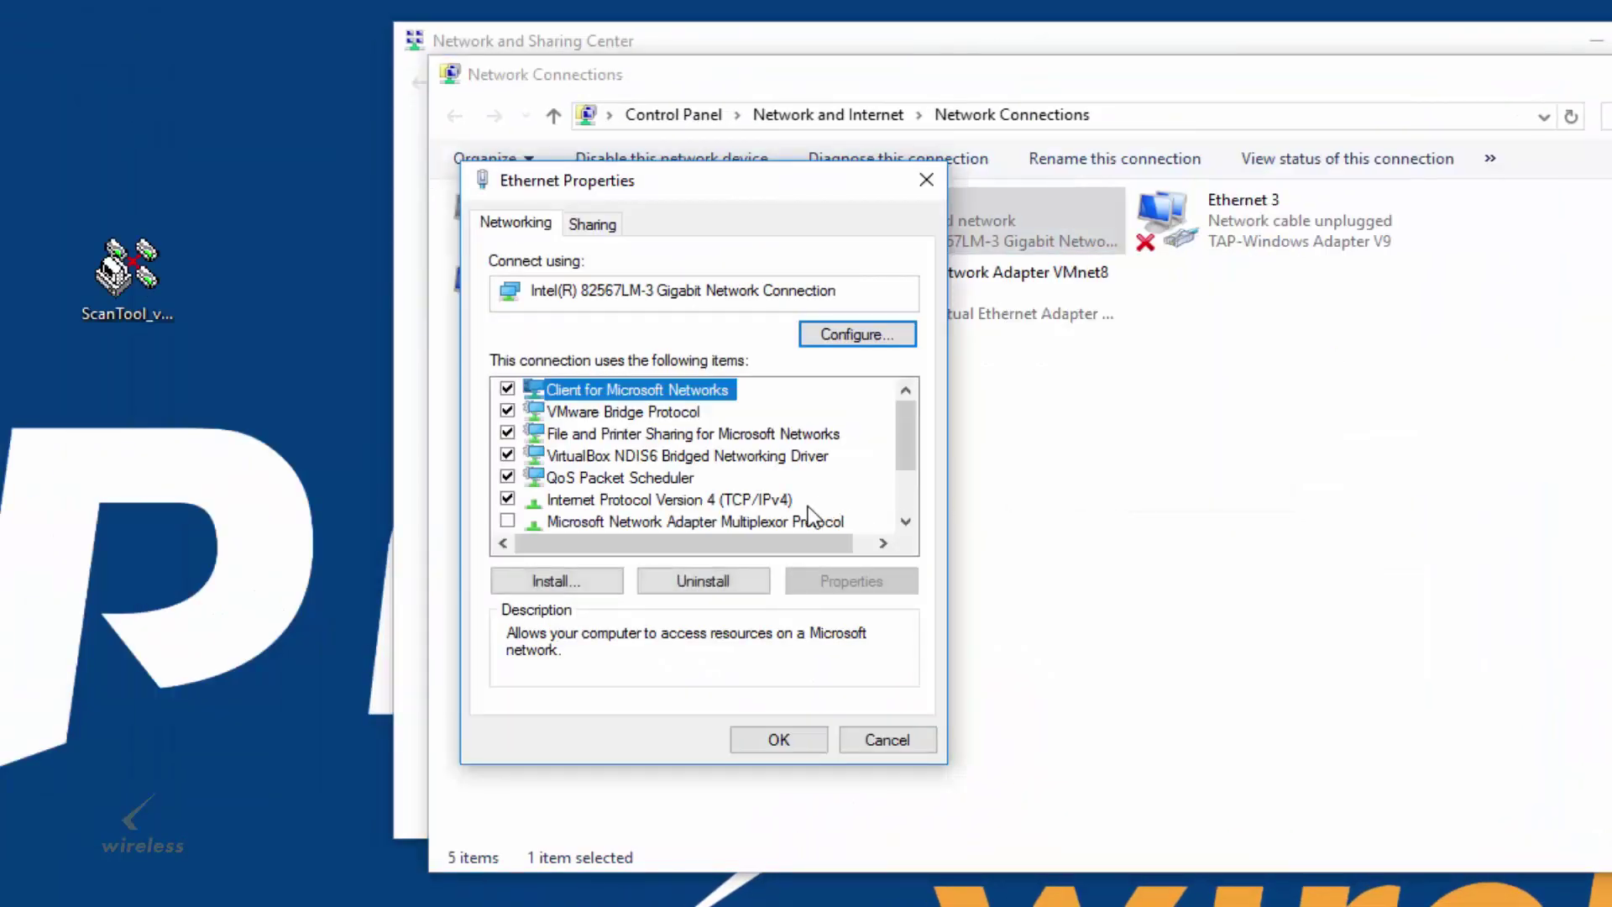
{"action": "left_click", "coordinate": [793, 521]}
{"action": "left_click", "coordinate": [865, 588]}
{"action": "left_click", "coordinate": [949, 499]}
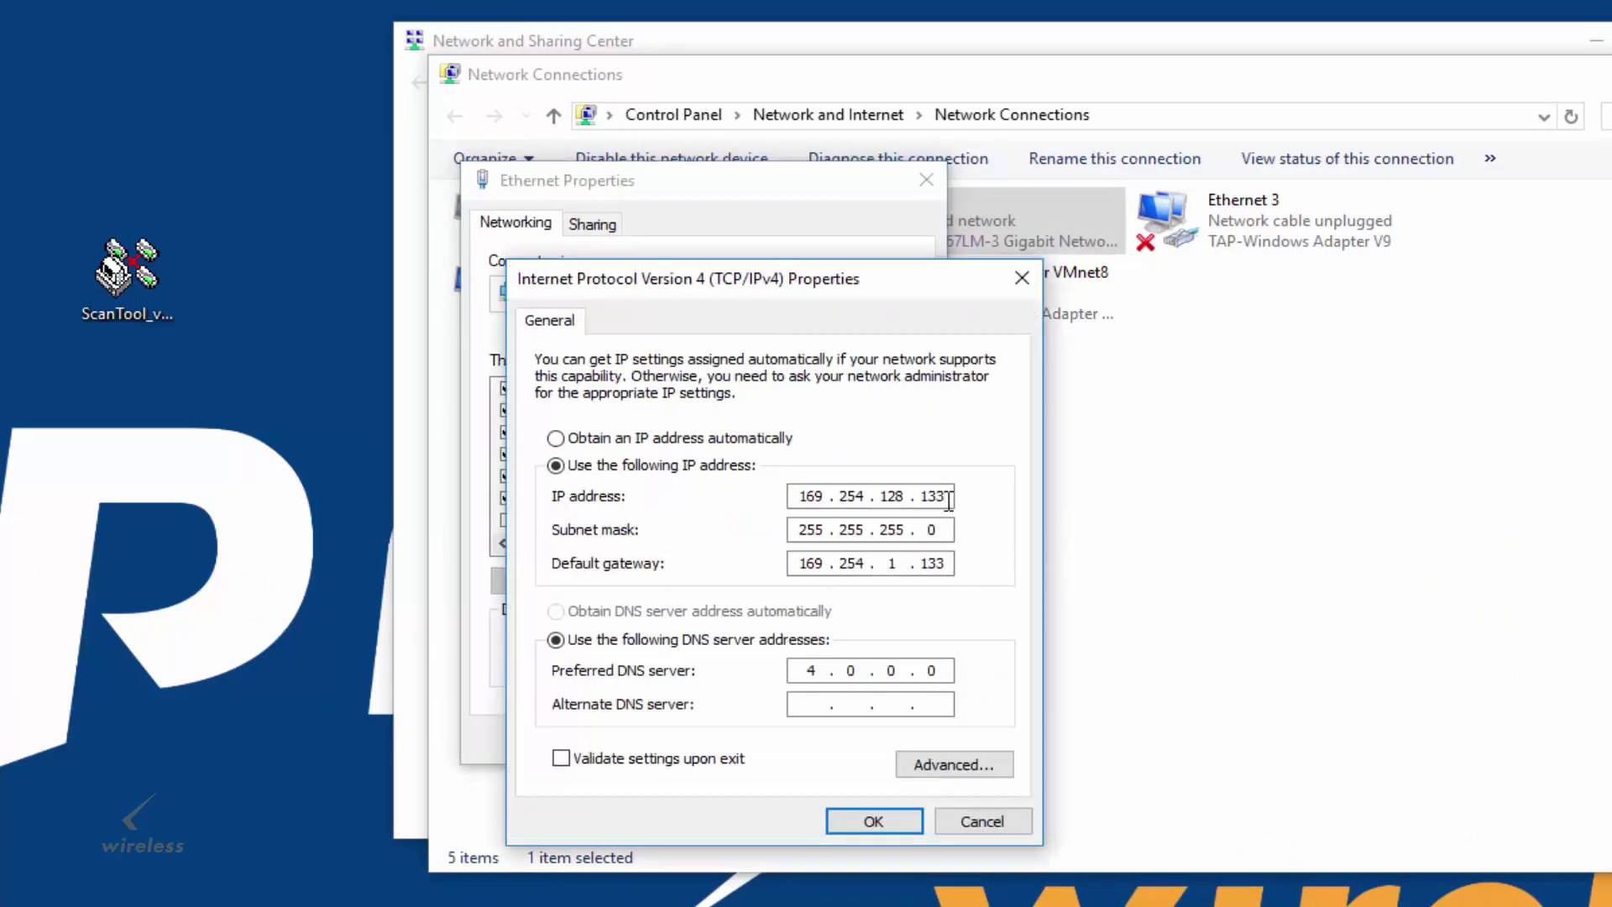
{"action": "key", "text": "BackSpace"}
{"action": "type", "text": "4"}
{"action": "left_click", "coordinate": [850, 820]}
Step: Close Ethernet properties and Network Connections, then choose ScanTool's network adapter
{"action": "left_click", "coordinate": [780, 741]}
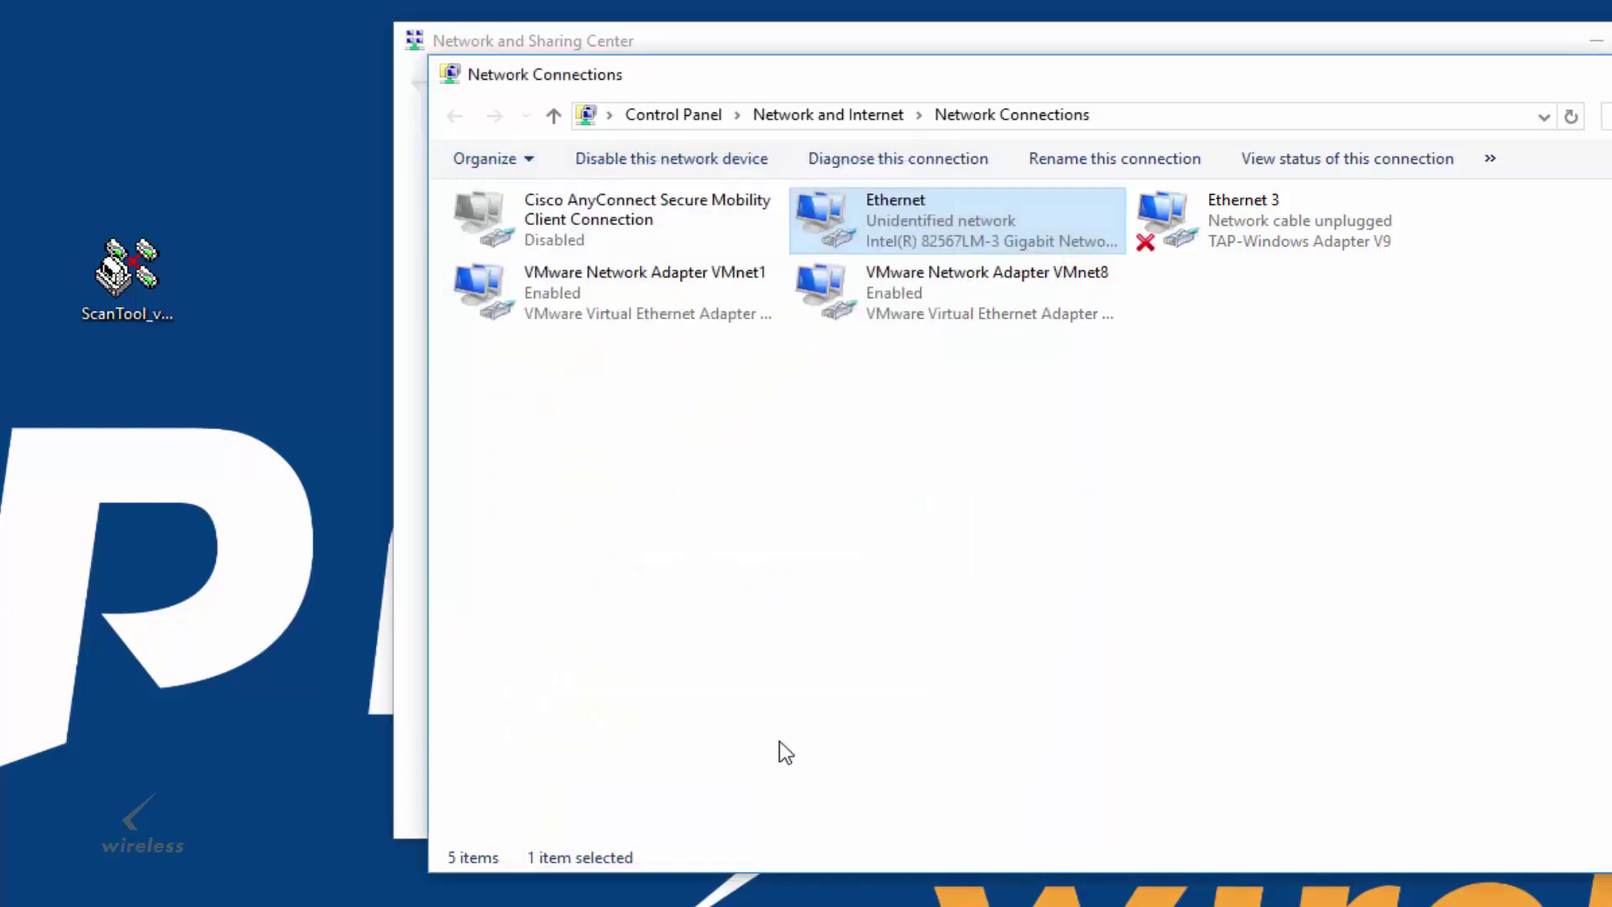
{"action": "left_click", "coordinate": [1608, 76]}
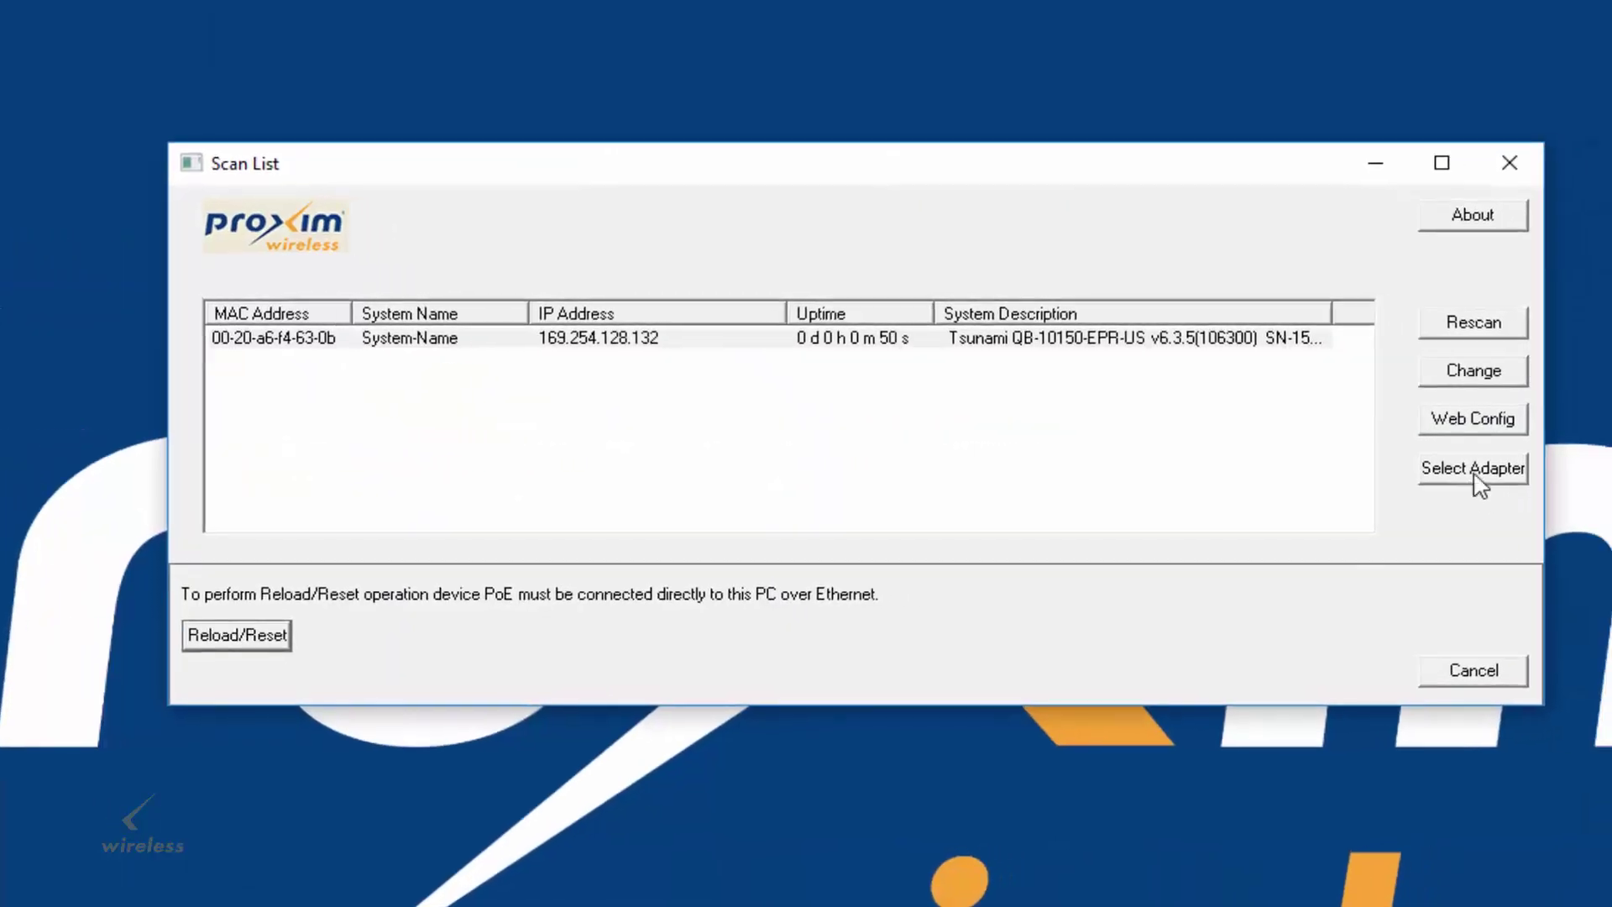
{"action": "left_click", "coordinate": [1456, 472]}
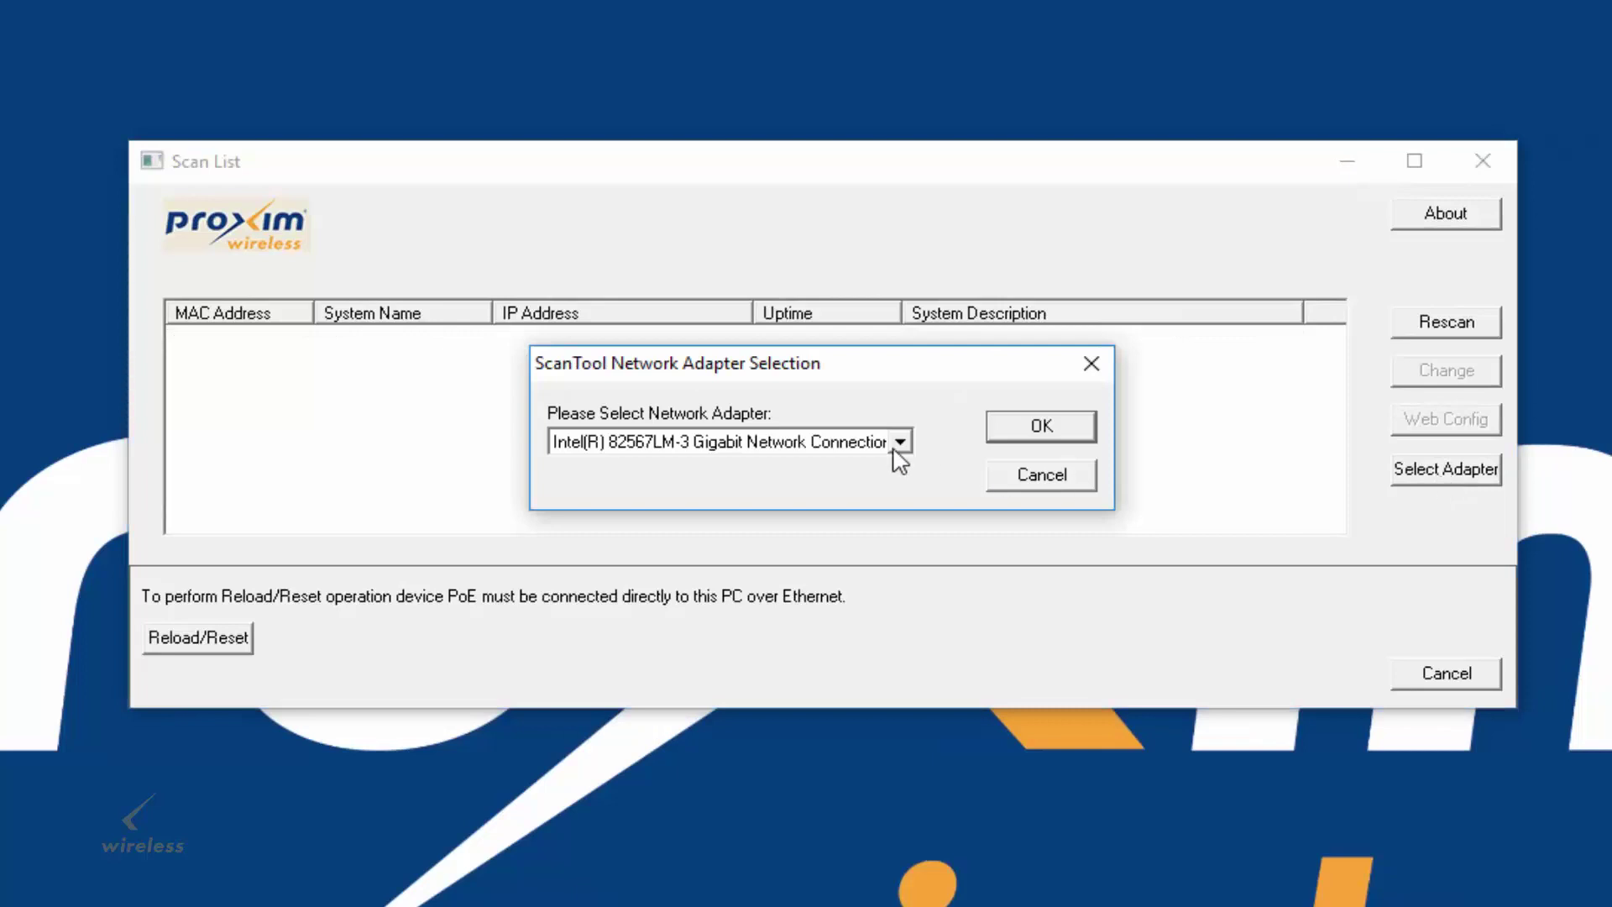
Step: Select the Intel 82567LM-3 Gigabit adapter and rescan for radios
{"action": "left_click", "coordinate": [894, 444]}
{"action": "left_click", "coordinate": [966, 462]}
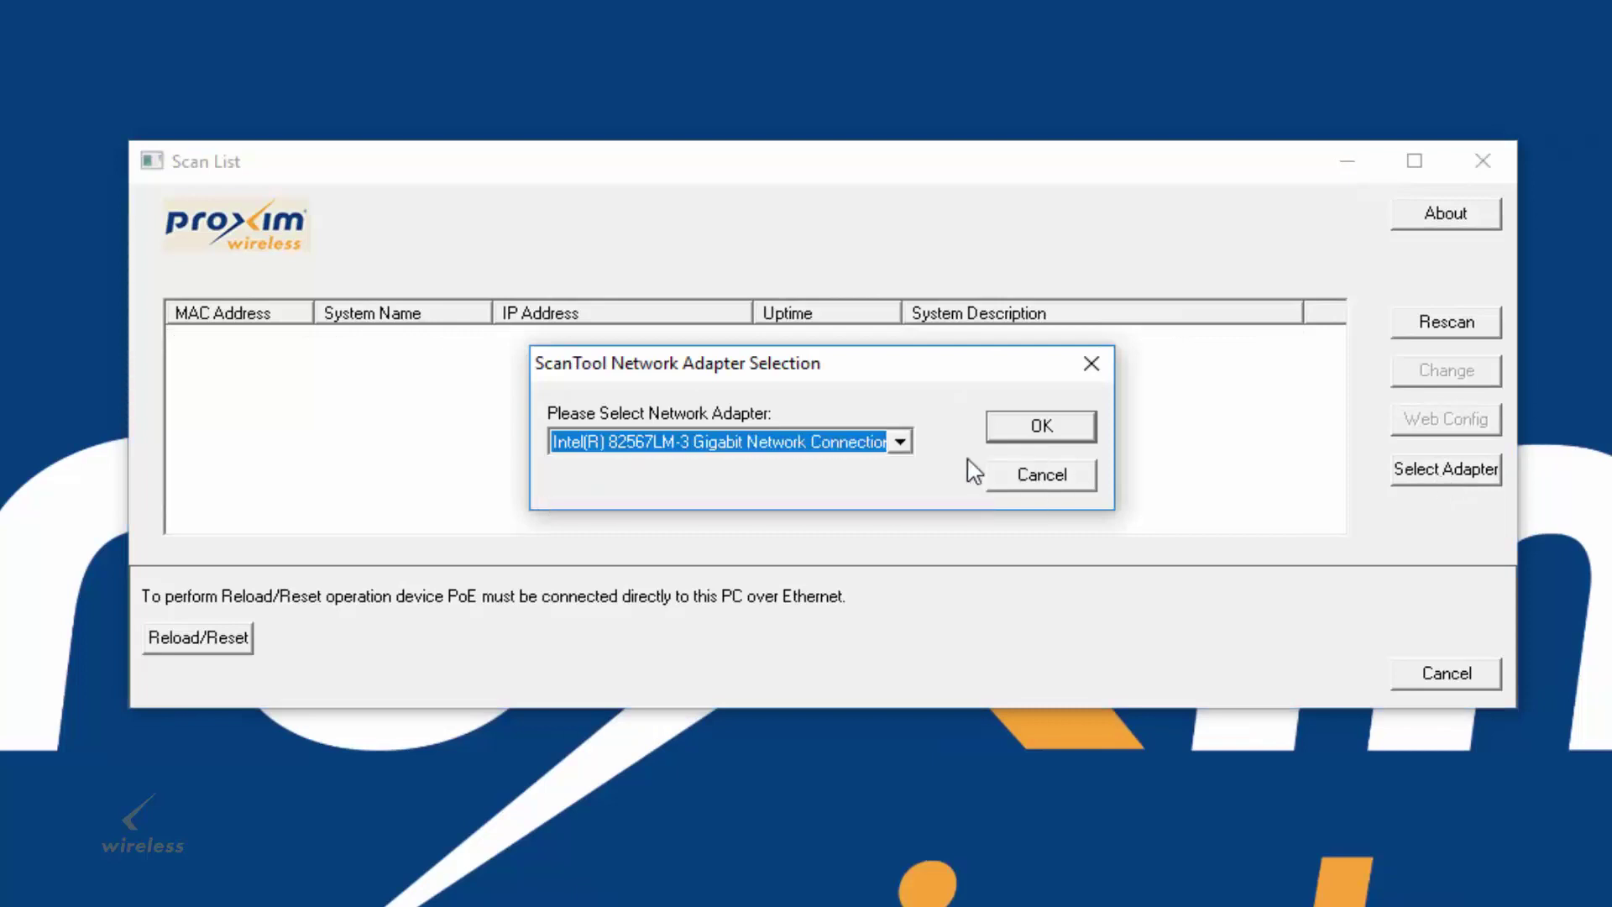
{"action": "left_click", "coordinate": [1036, 428]}
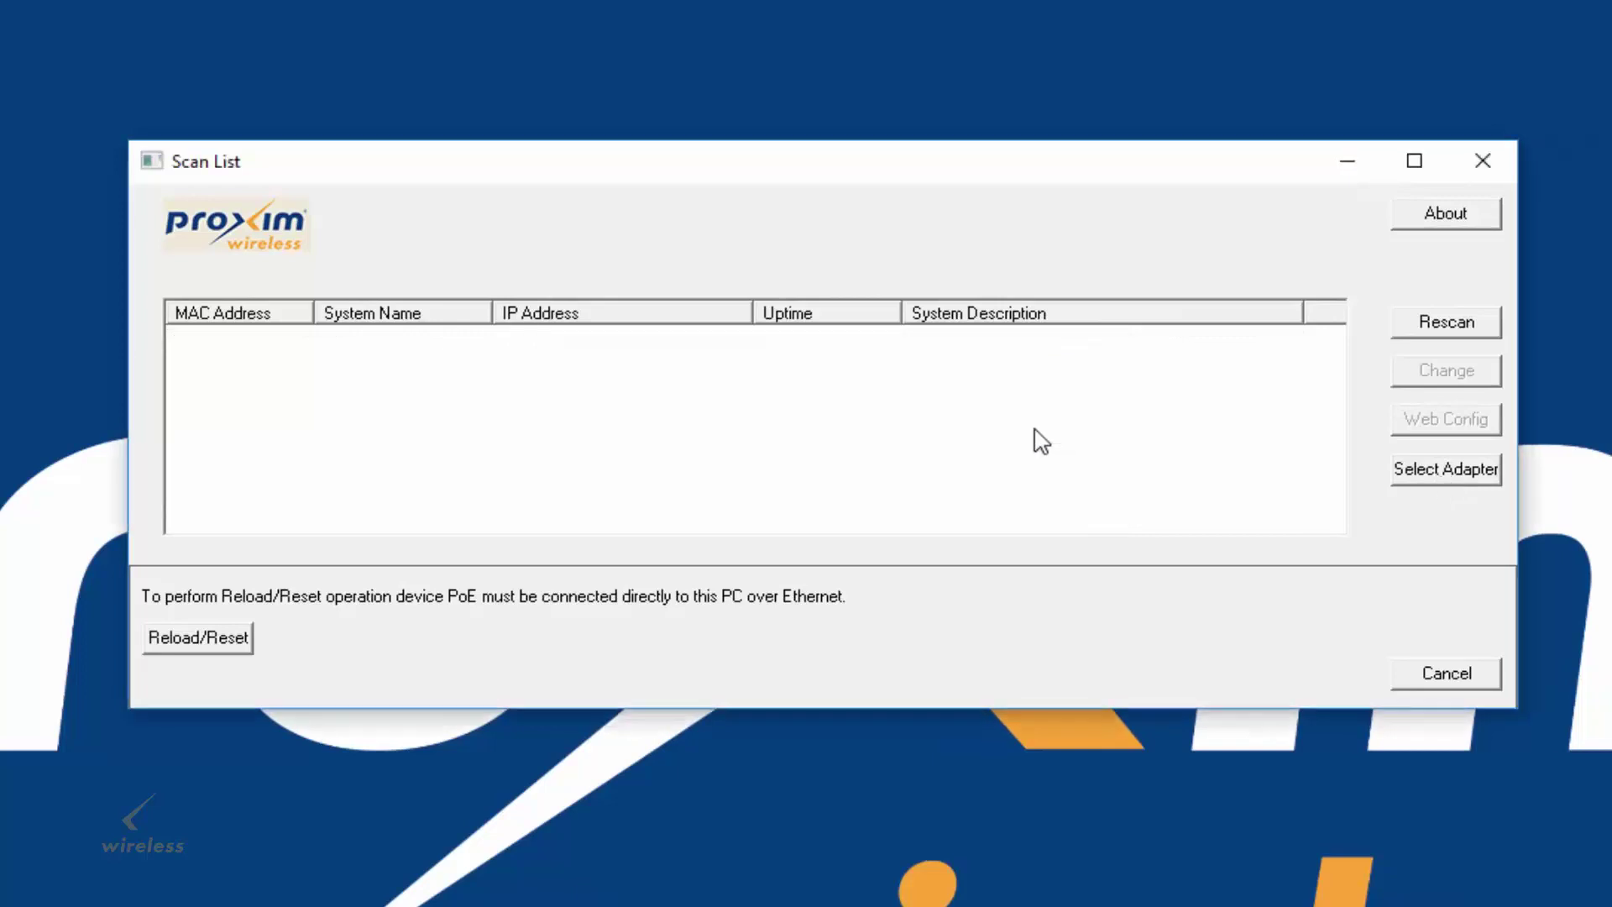
Step: Attempt a NetConsole factory reset, dismiss the connection failure, and open troubleshooting help
{"action": "left_click", "coordinate": [220, 644]}
{"action": "left_click", "coordinate": [844, 445]}
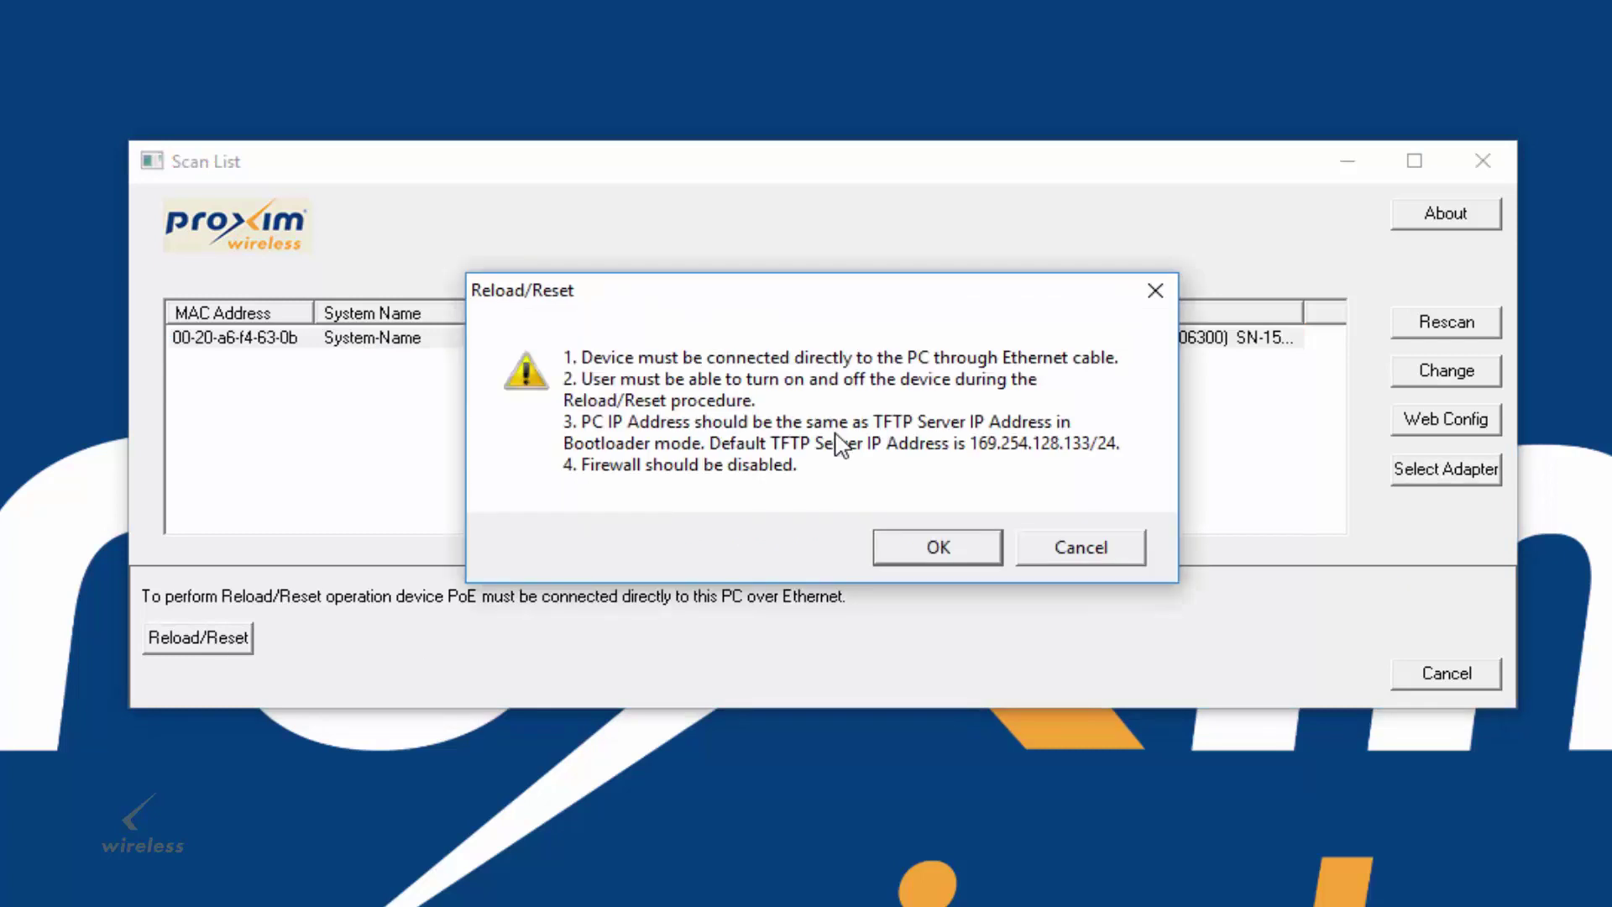
{"action": "left_click", "coordinate": [935, 551]}
{"action": "left_click", "coordinate": [1058, 436]}
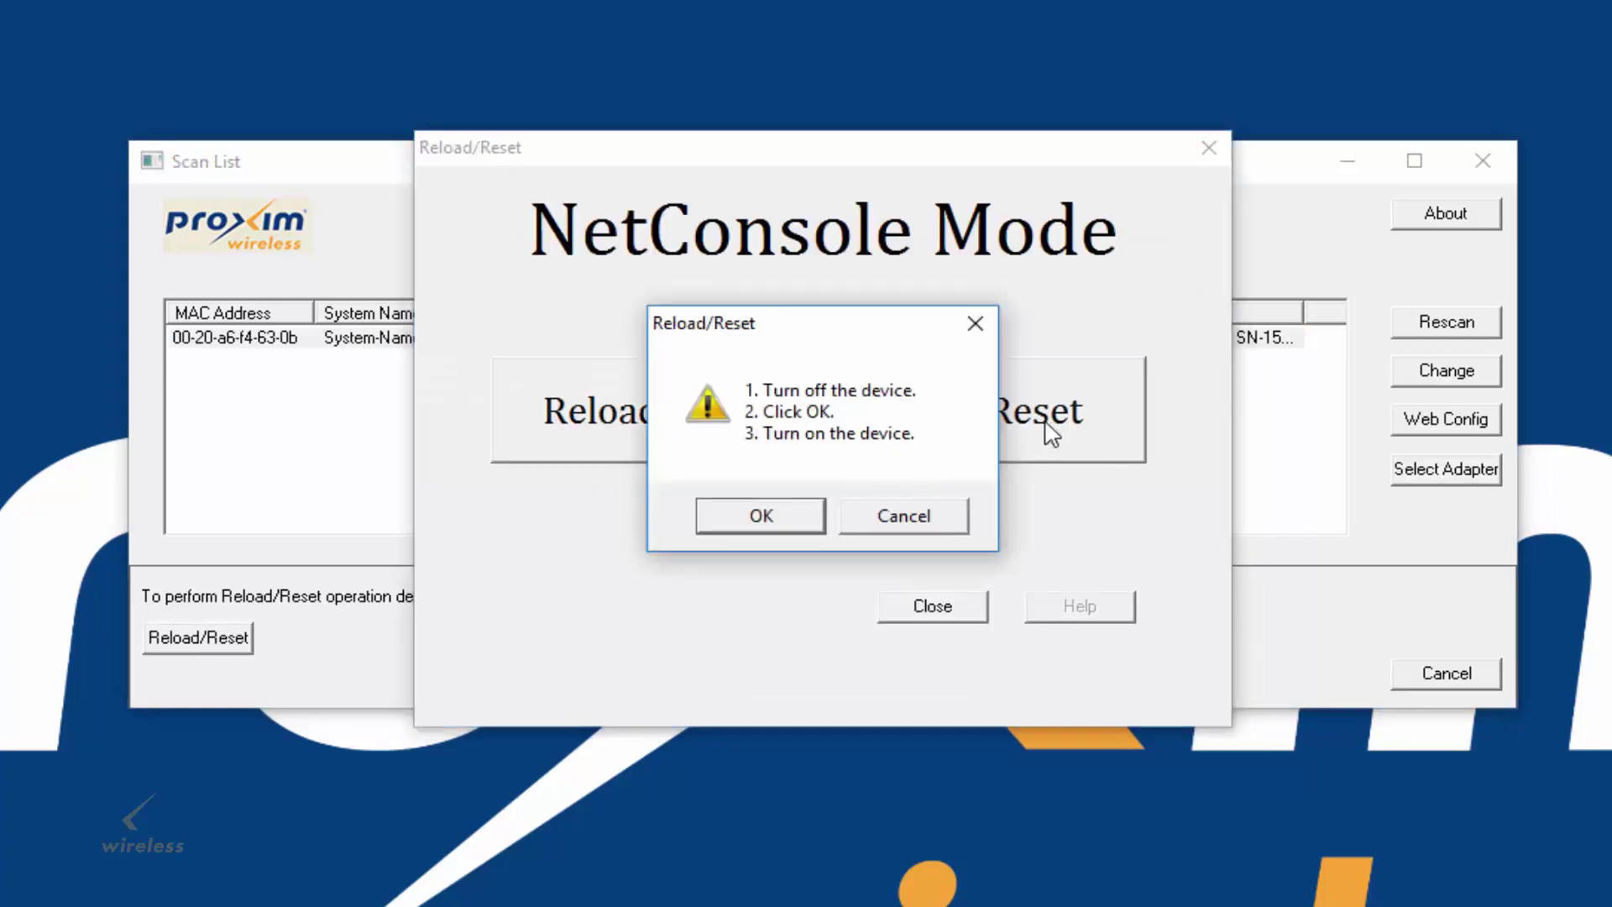
{"action": "left_click", "coordinate": [799, 519]}
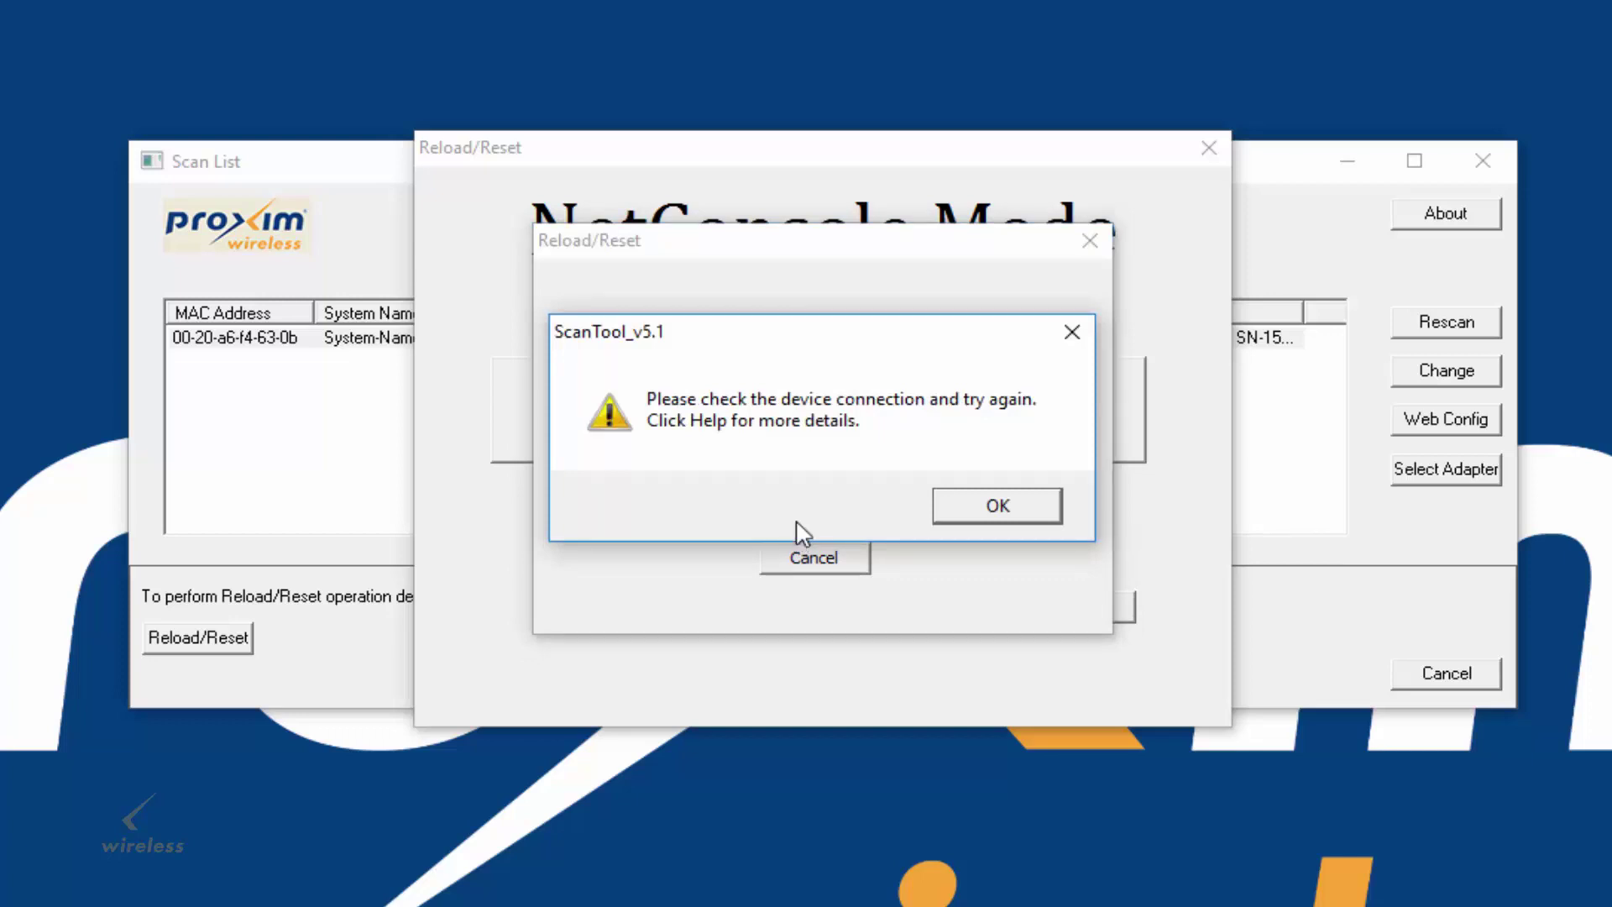
{"action": "left_click", "coordinate": [996, 513]}
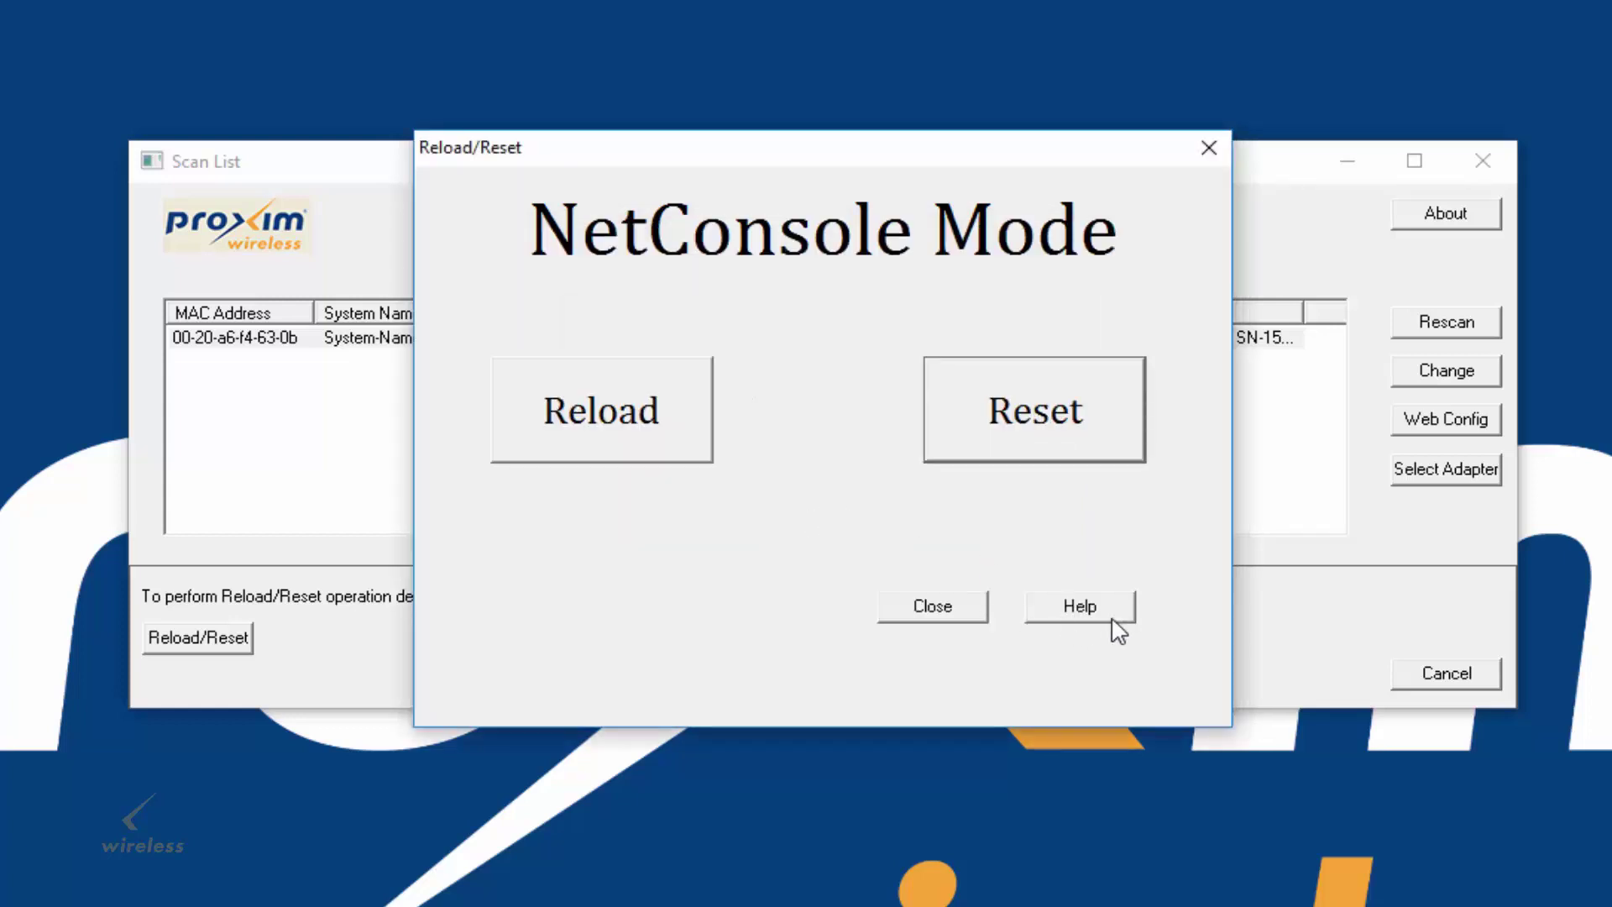
{"action": "left_click", "coordinate": [1076, 609]}
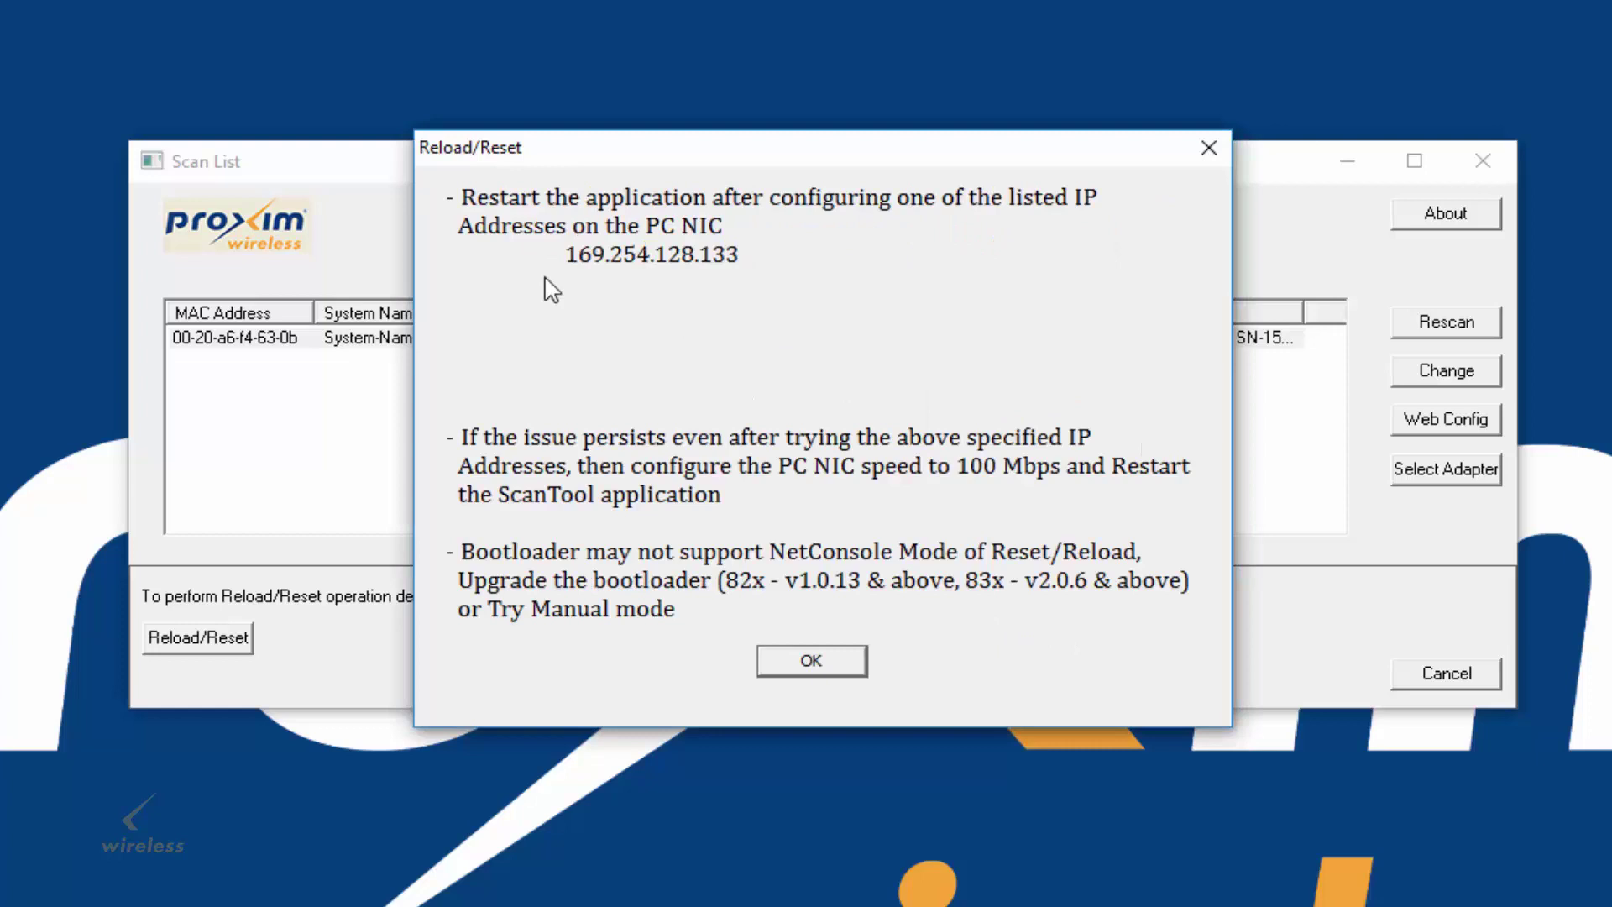